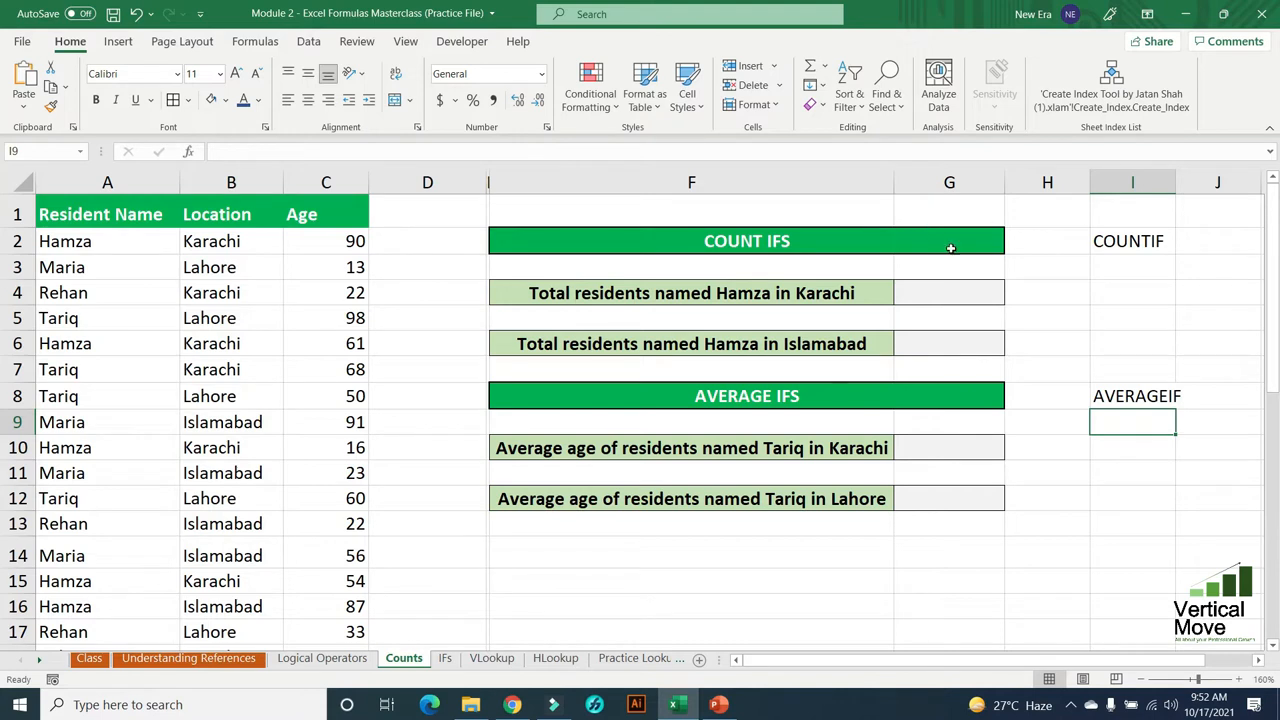
# - Enter the note "Single" in I3, directly below the COUNTIF label
pyautogui.click(1103, 242)
pyautogui.click(1121, 265)
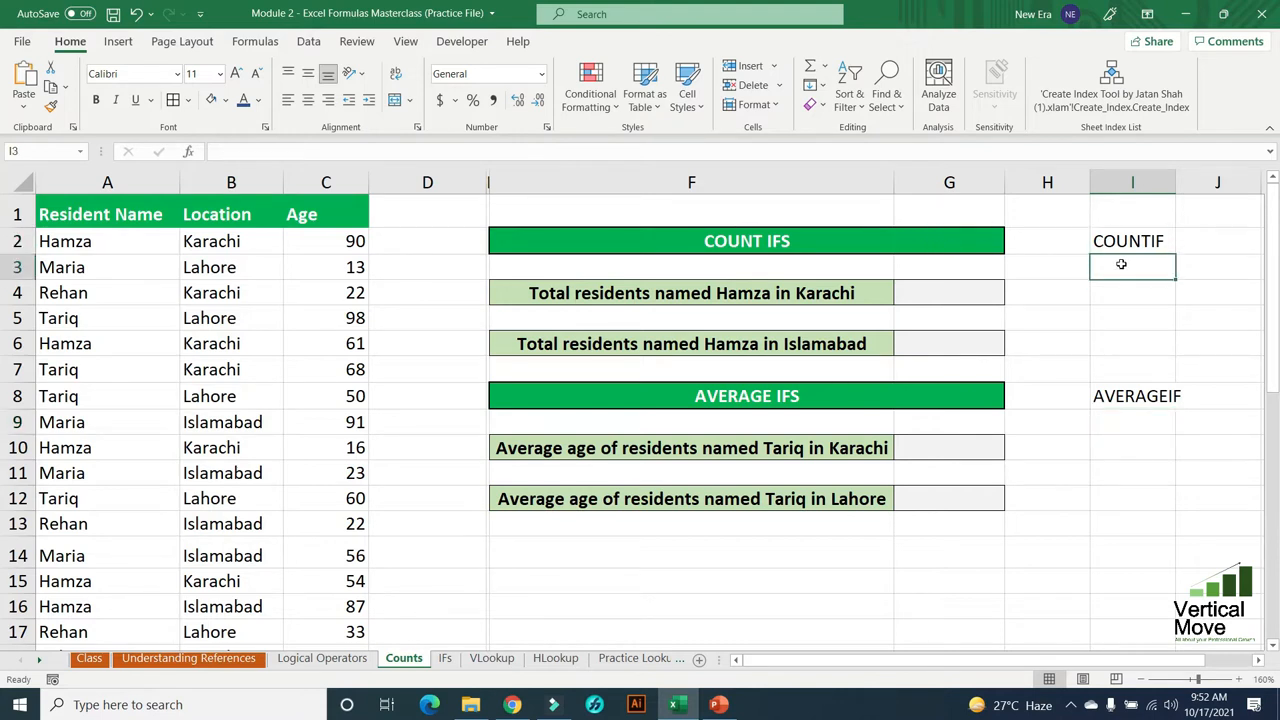
pyautogui.write('Single')
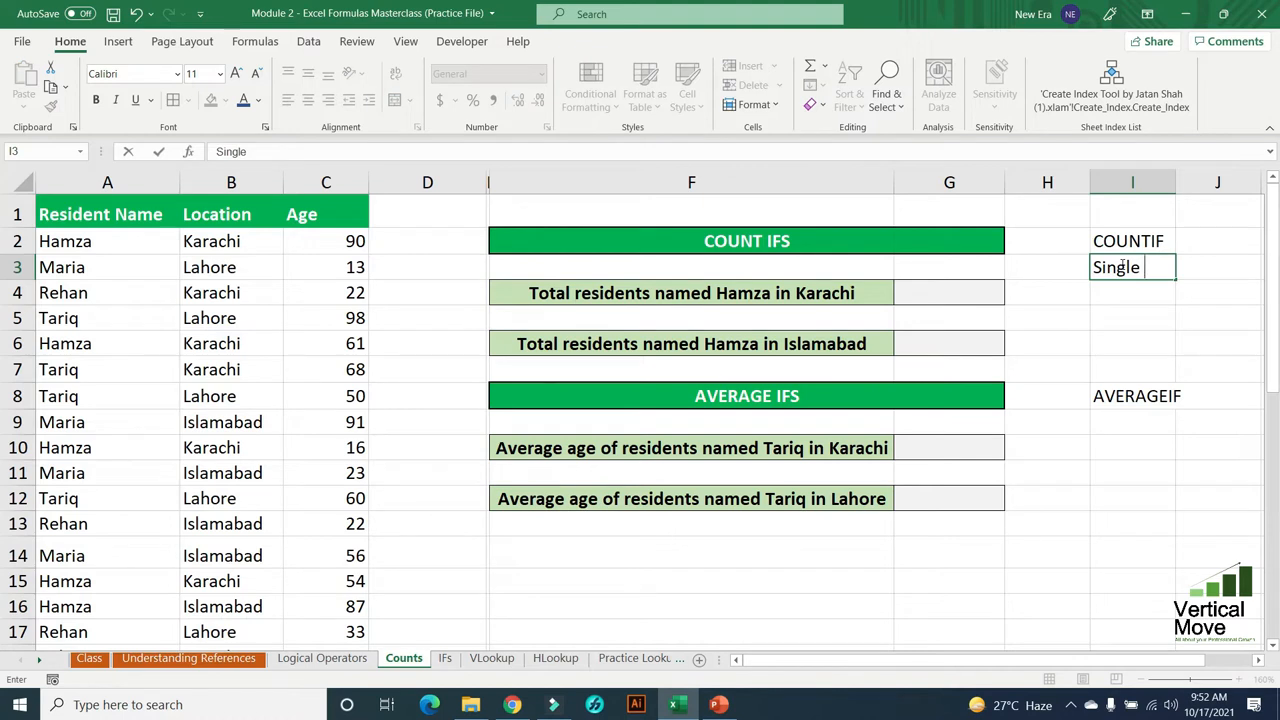
pyautogui.press('Return')
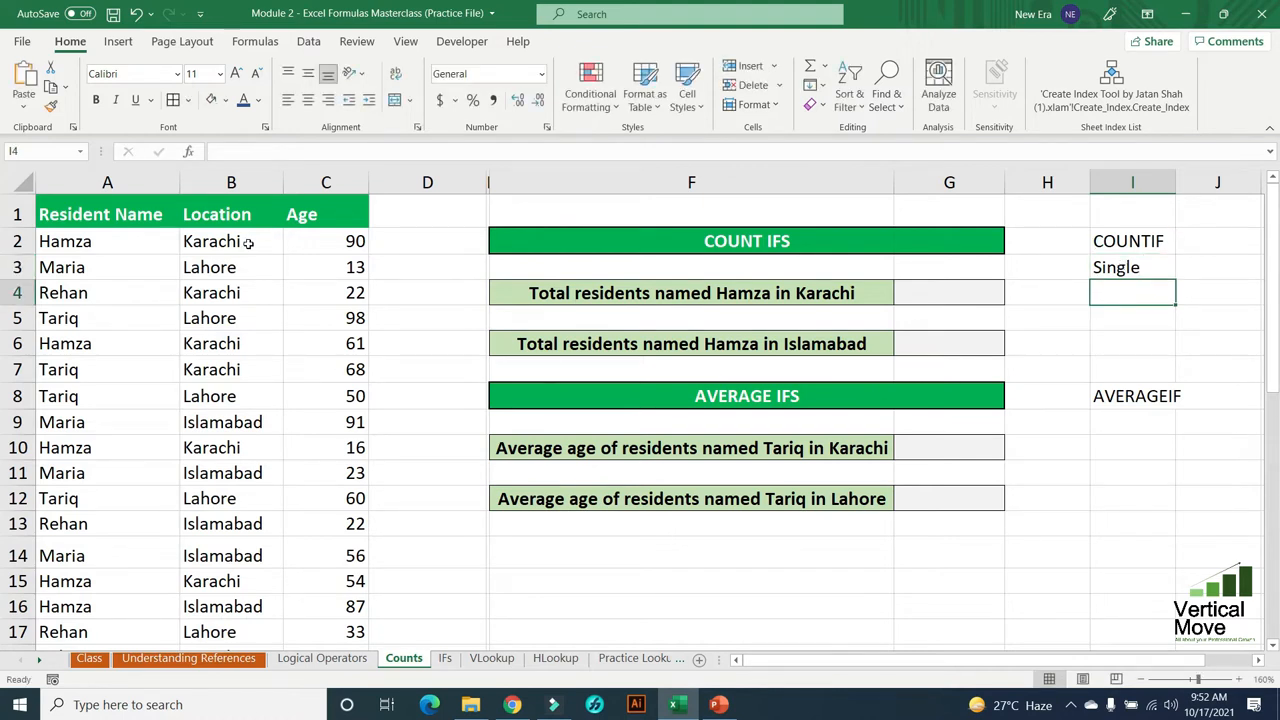
# - Examine the Location and Resident Name columns against the COUNT IFS heading and its first question in F4
pyautogui.moveTo(236, 242); pyautogui.dragTo(199, 606)
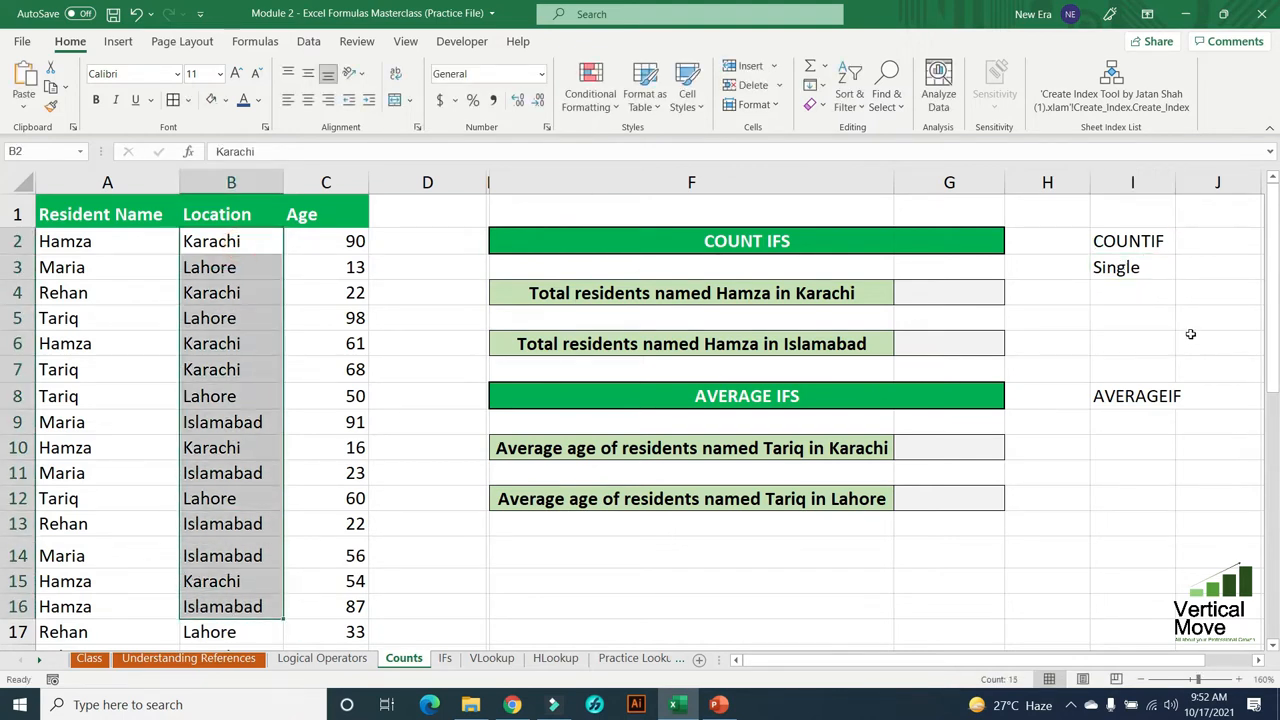
pyautogui.click(1143, 238)
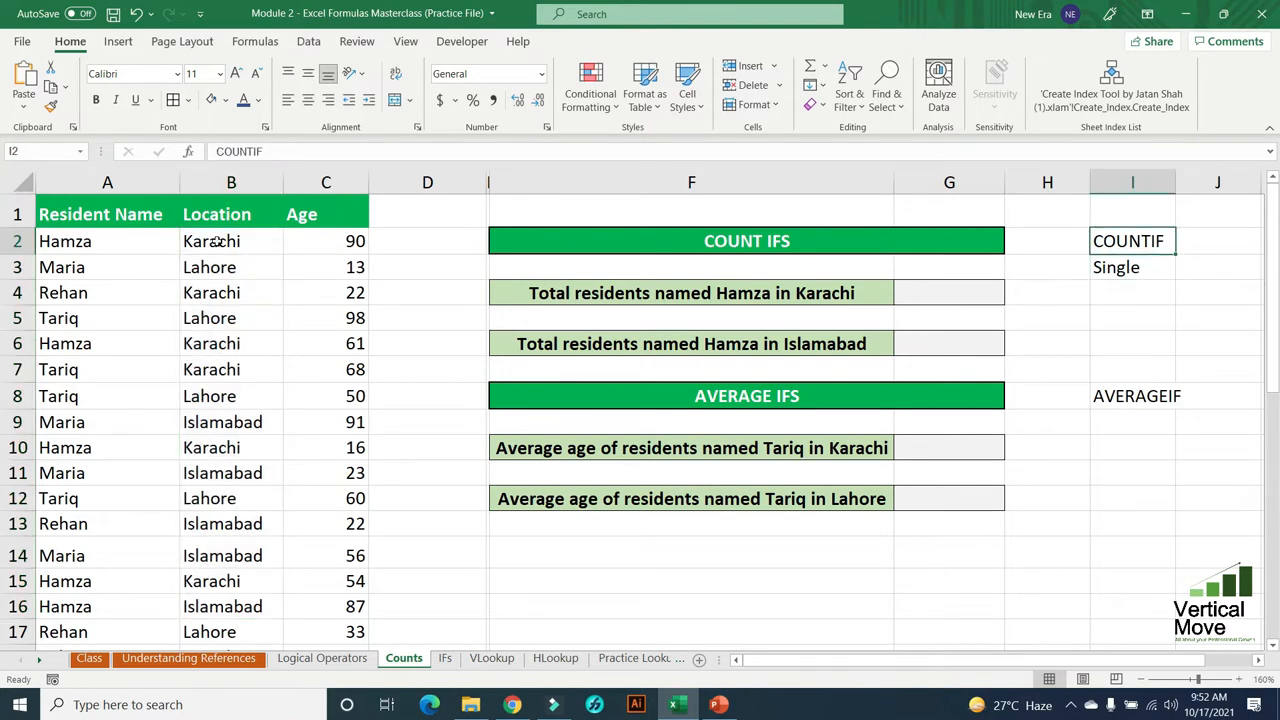
pyautogui.moveTo(212, 245); pyautogui.dragTo(198, 555)
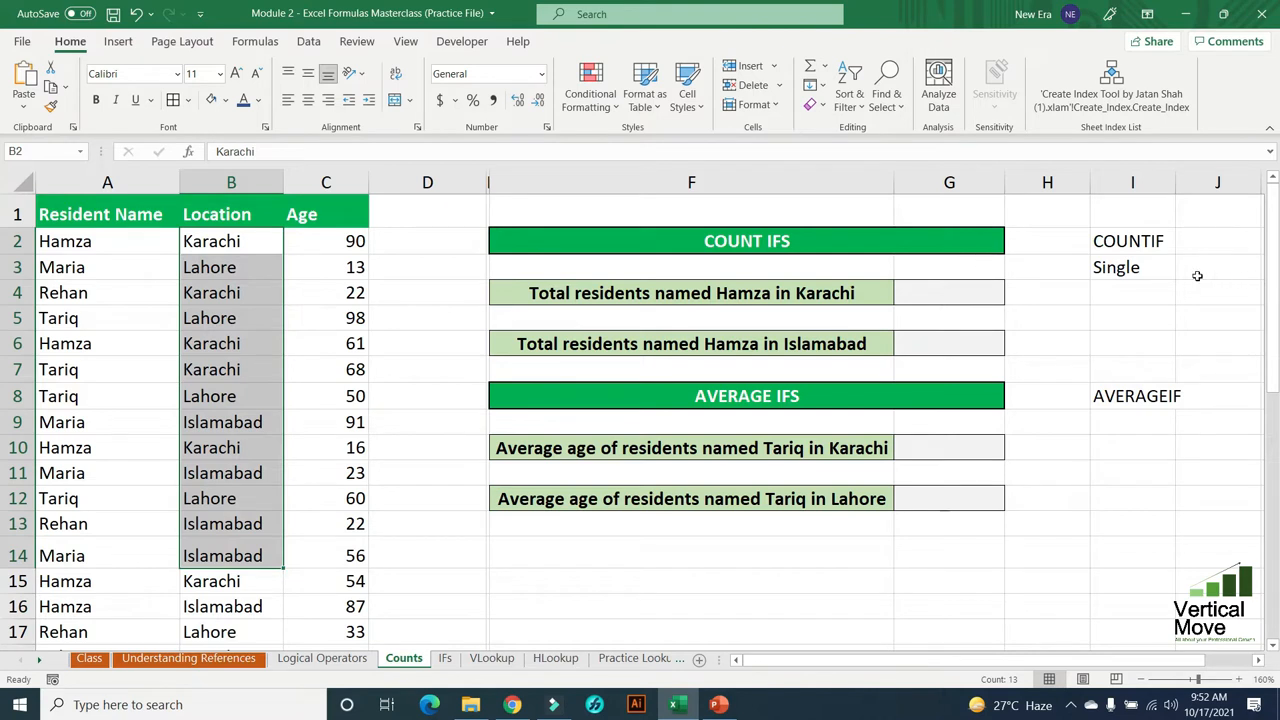
pyautogui.click(1136, 264)
pyautogui.moveTo(103, 241); pyautogui.dragTo(75, 569)
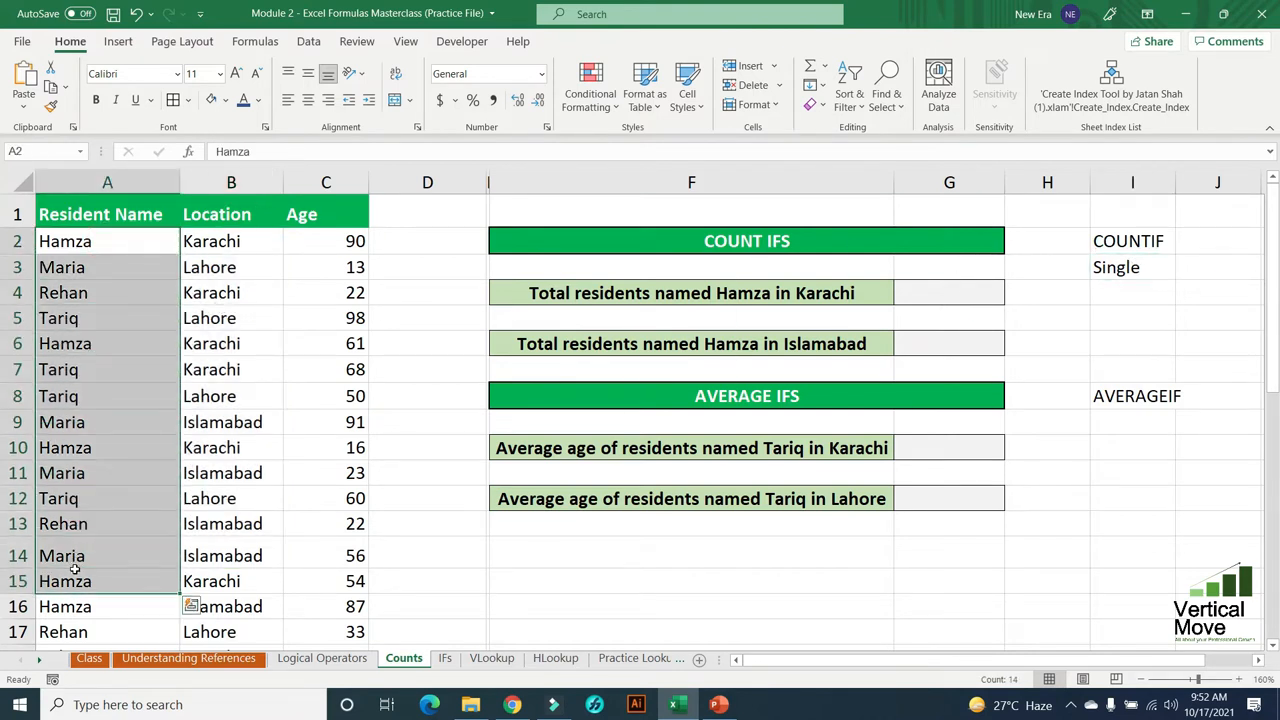
pyautogui.click(108, 292)
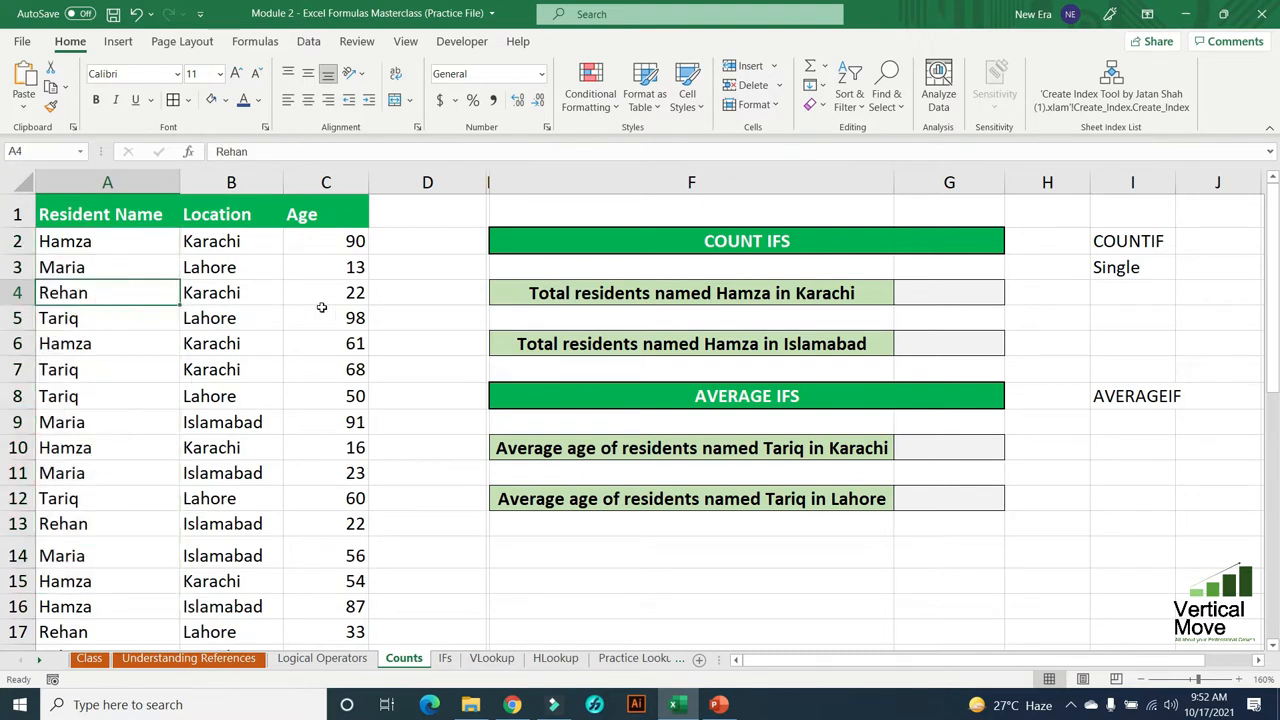
pyautogui.click(760, 241)
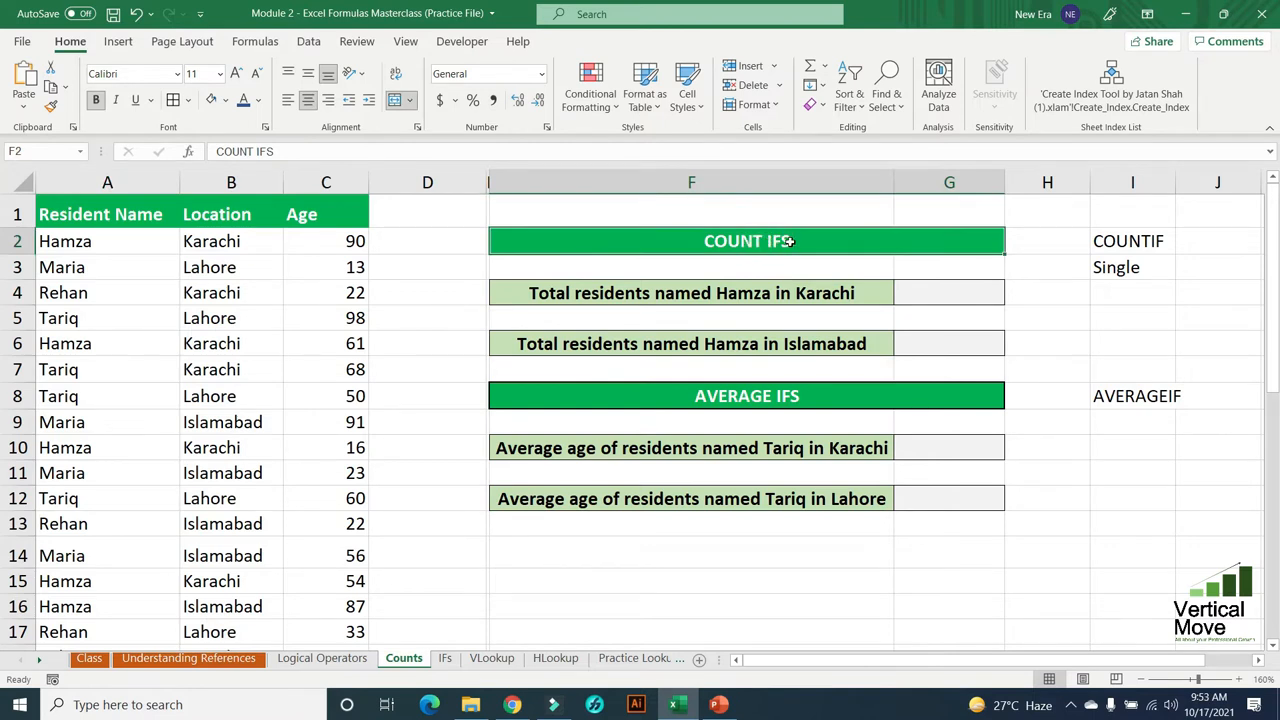
pyautogui.click(775, 293)
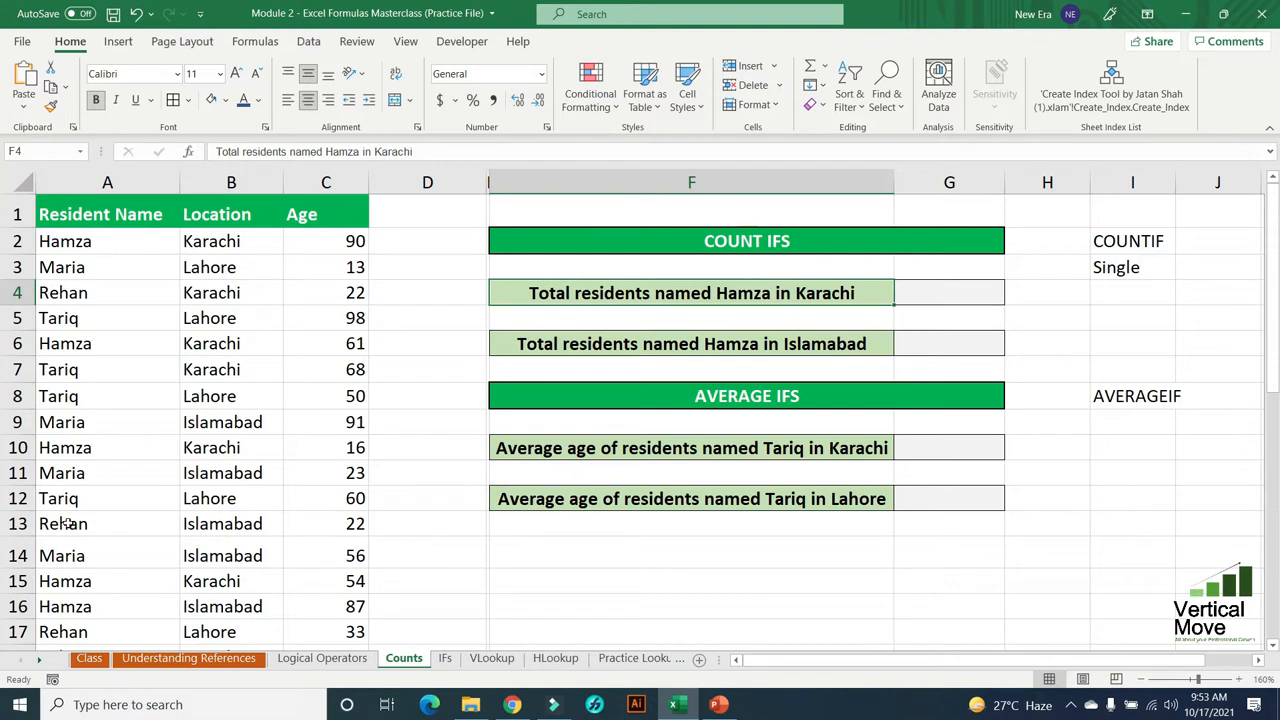
pyautogui.click(1136, 290)
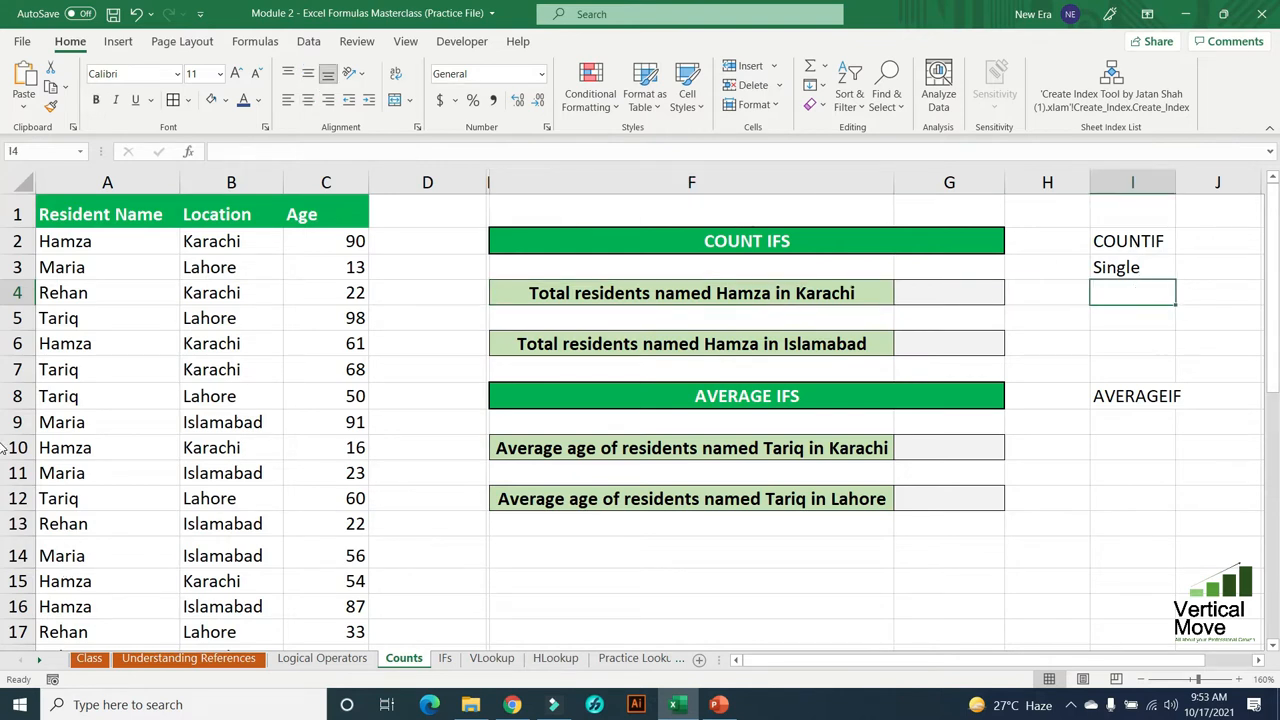
# - Enter "Karachi" in G5 as the location criterion for the first COUNT IFS question
pyautogui.click(668, 312)
pyautogui.click(943, 316)
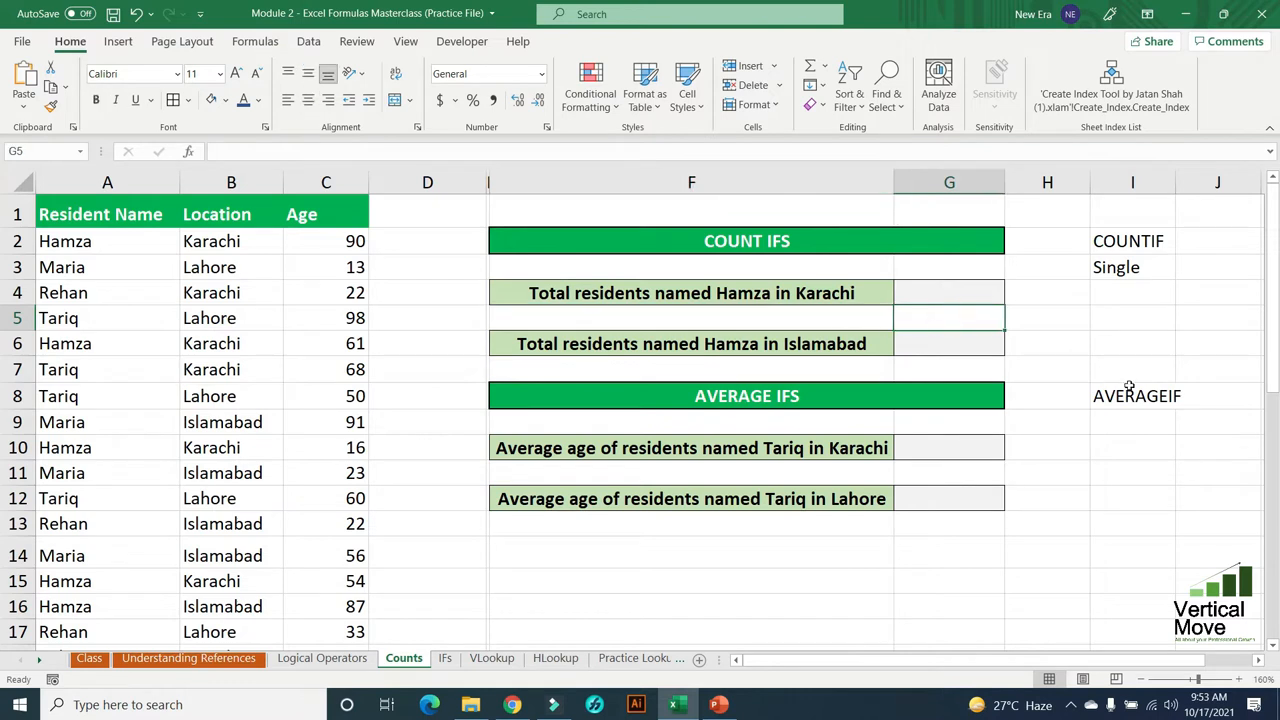
pyautogui.write('Karachi')
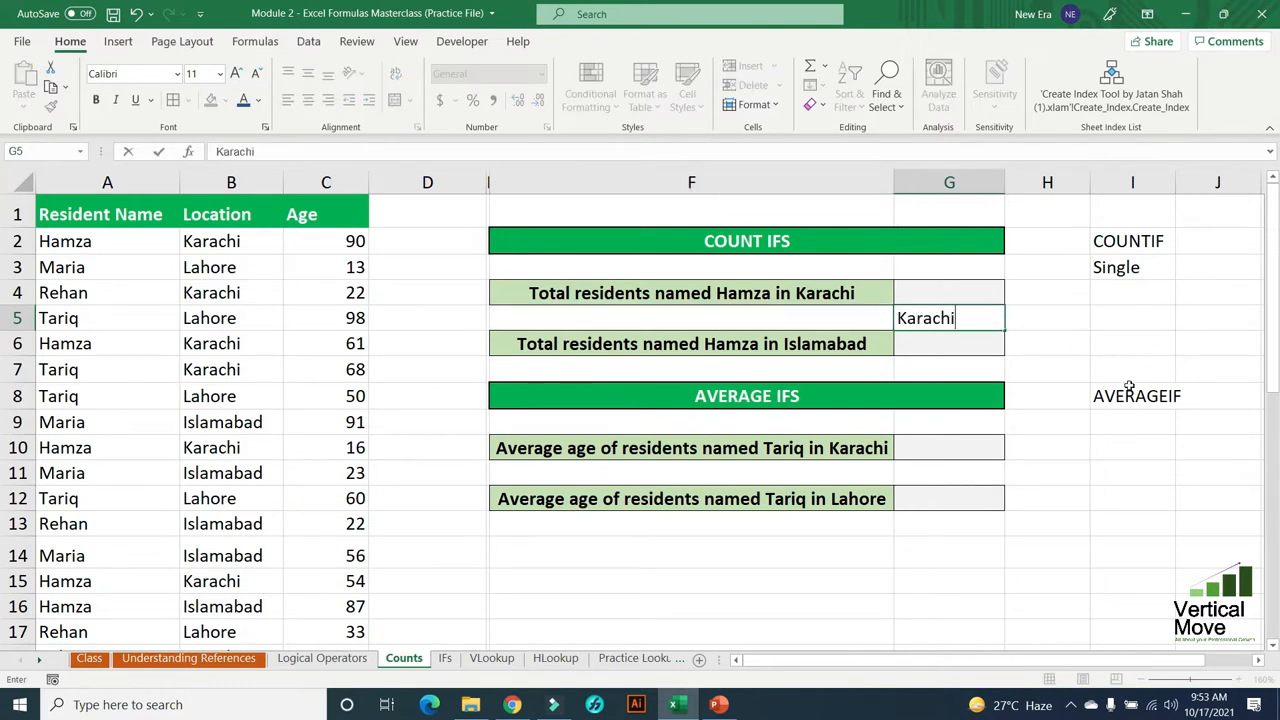
pyautogui.press('Return')
pyautogui.press('Up')
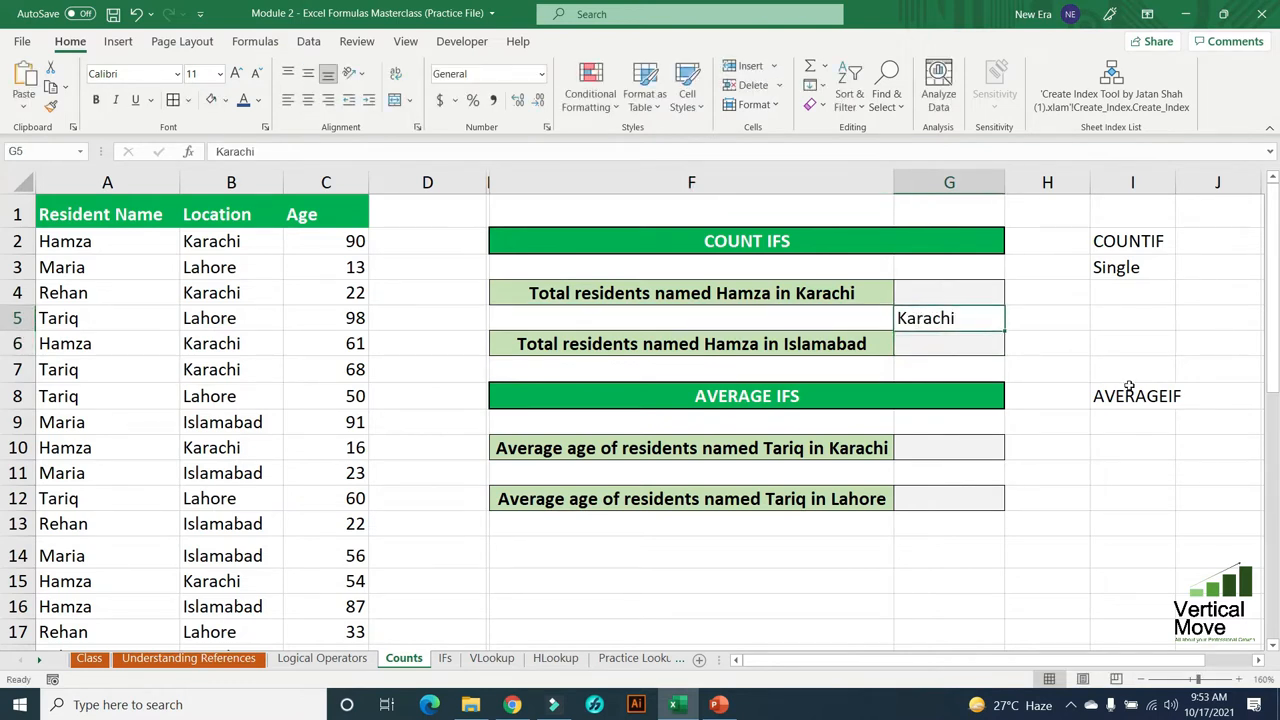
pyautogui.press('Left')
pyautogui.write('0')
pyautogui.press('BackSpace')
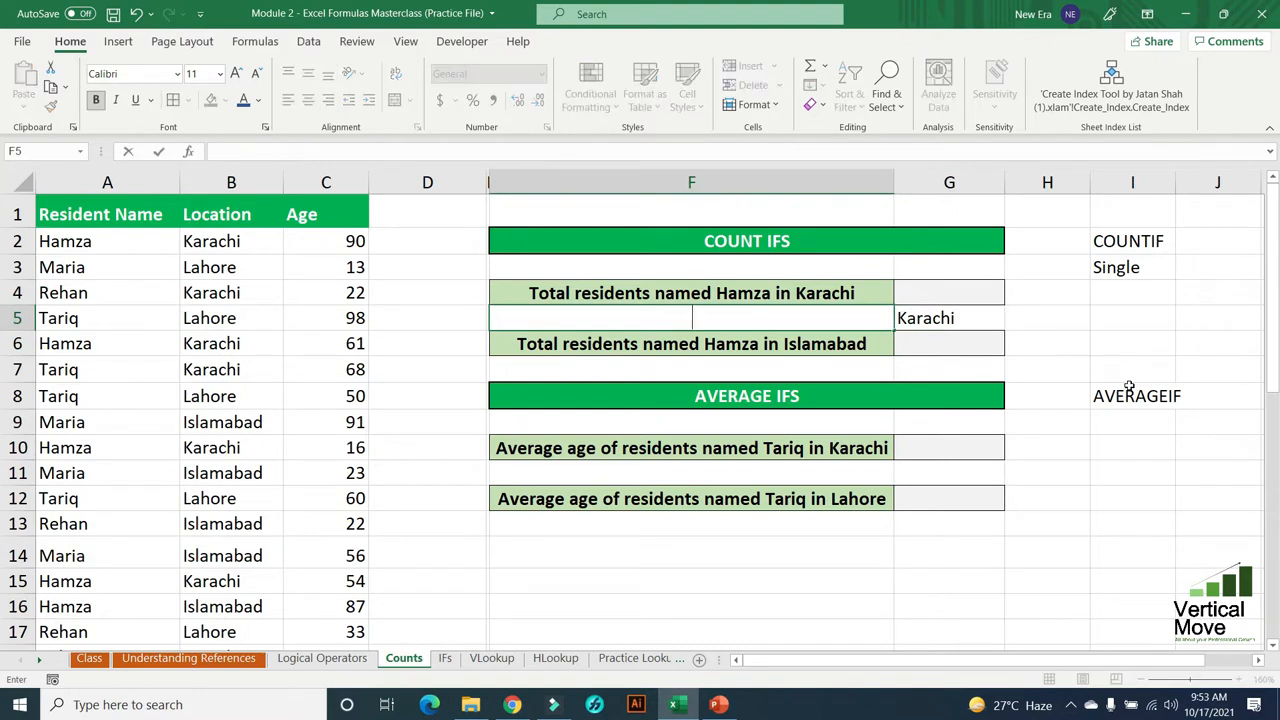
pyautogui.write('00')
pyautogui.press('Escape')
# - Enter the resident's first name from the F4 question in H5 as the name criterion, and return to G4
pyautogui.press('Right')
pyautogui.press('Right')
pyautogui.write('Hamza')
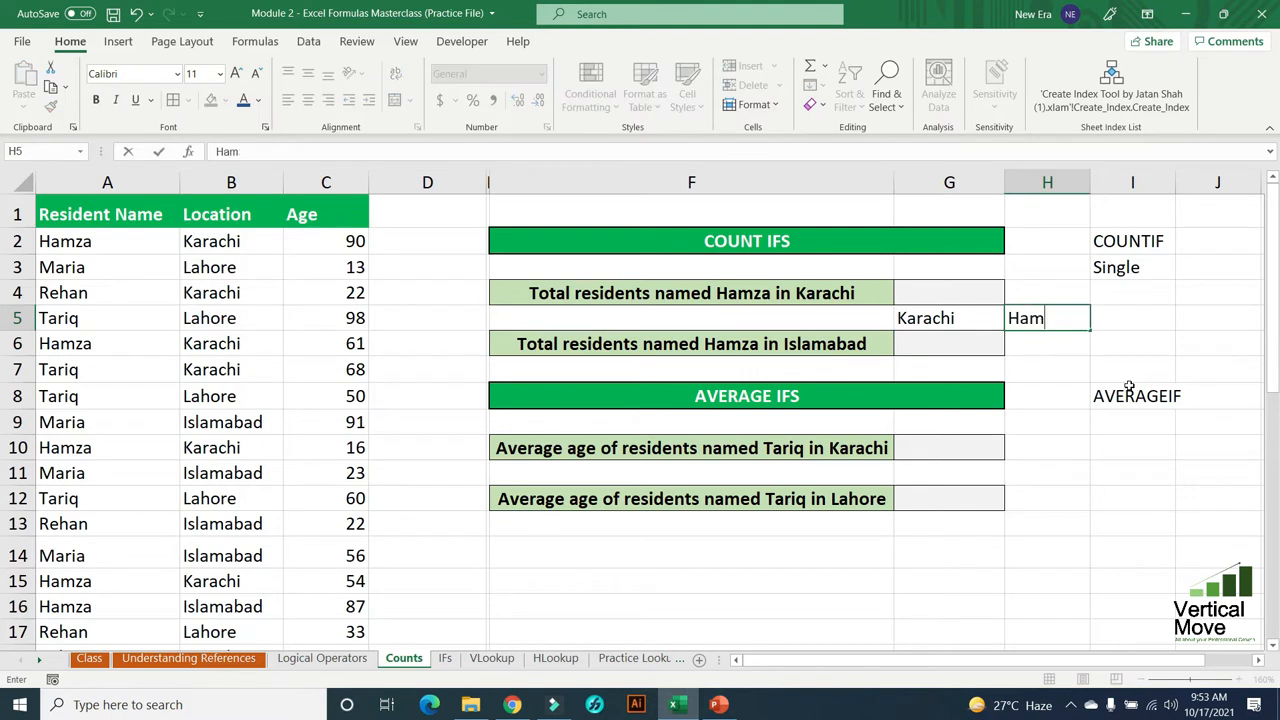
pyautogui.press('Return')
pyautogui.press('Up')
pyautogui.press('Left')
pyautogui.press('Up')
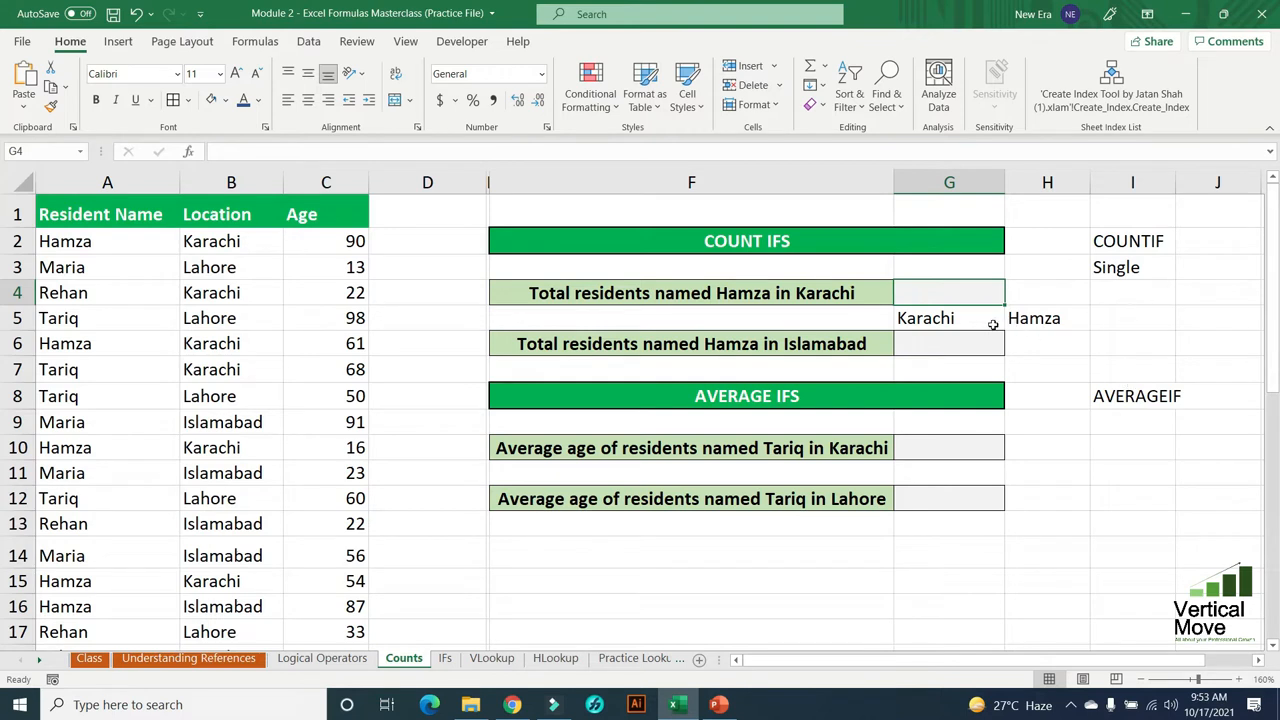
# - Begin a COUNTIFS formula in G4 with the Location entries B2:B39 as the first criteria range
pyautogui.click(1031, 320)
pyautogui.click(984, 292)
pyautogui.write('=counti')
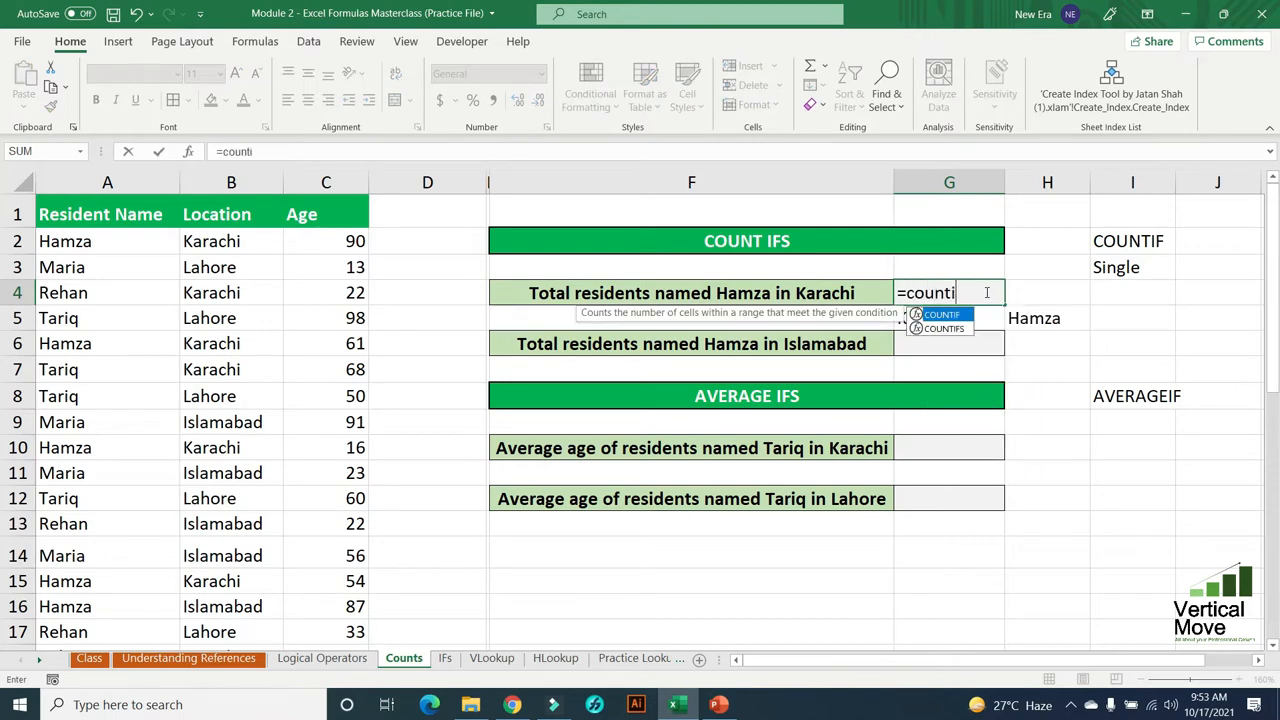
pyautogui.write('fs')
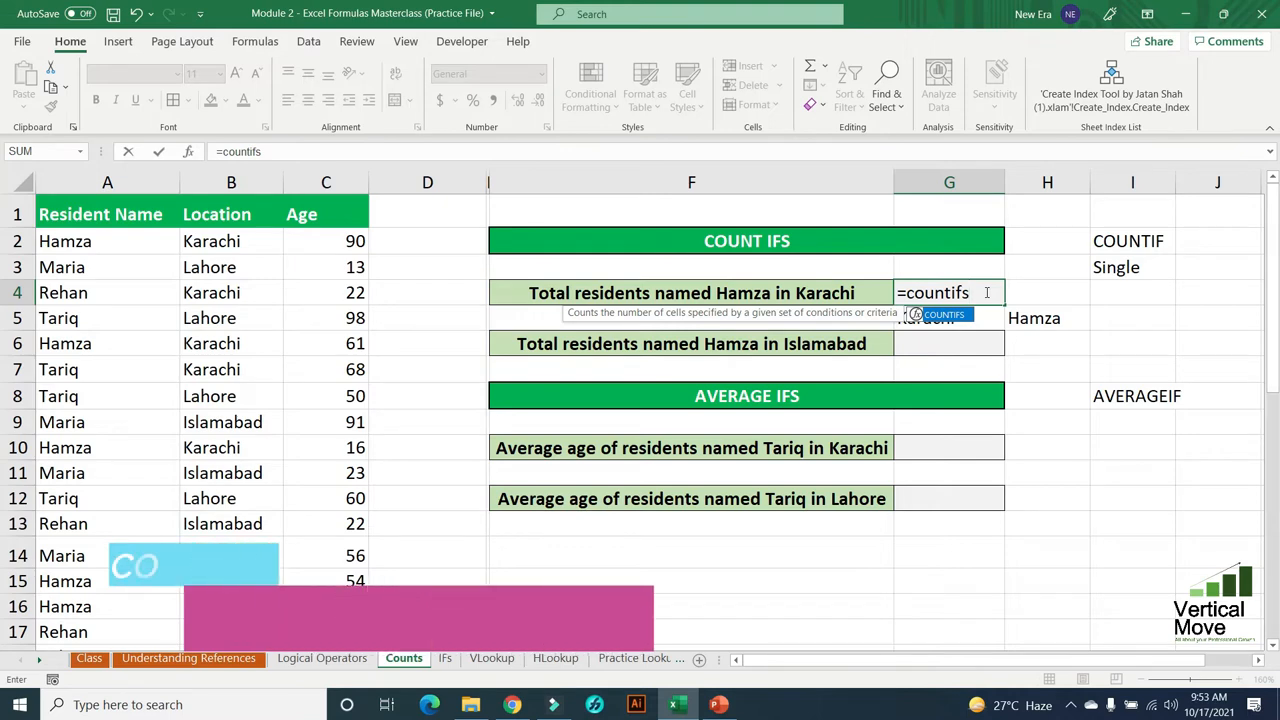
pyautogui.press('Tab')
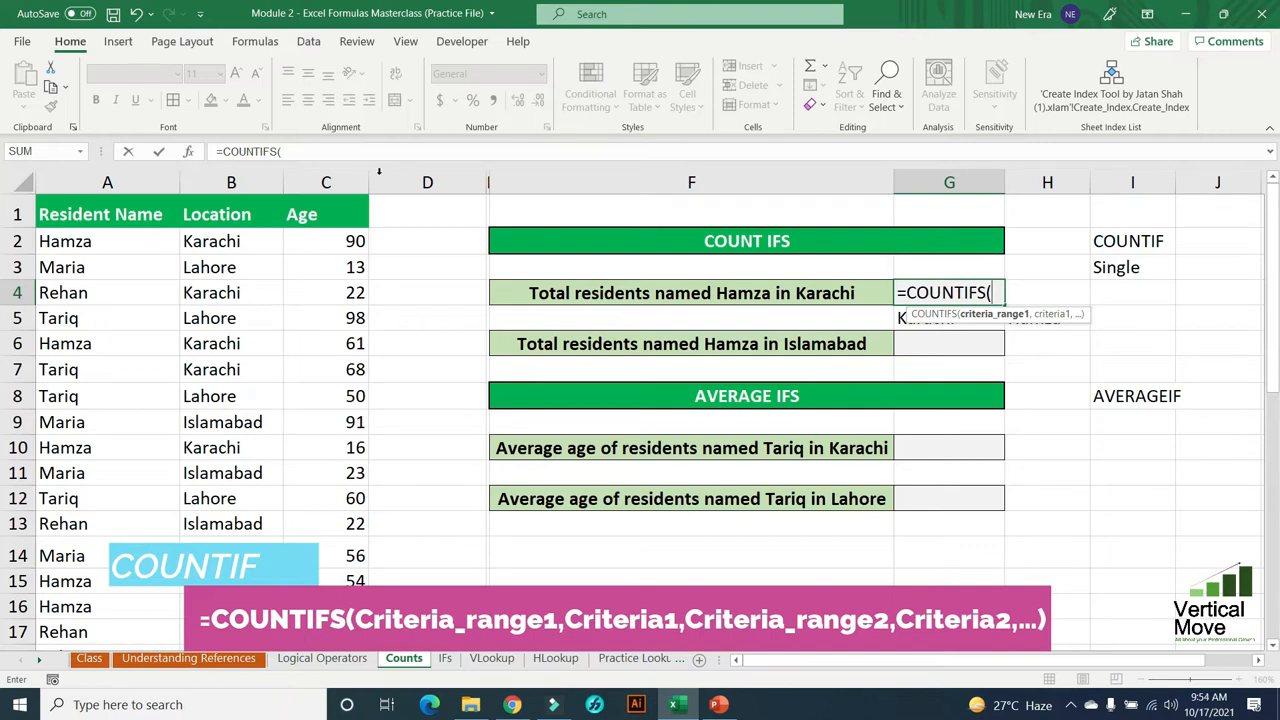
pyautogui.click(248, 243)
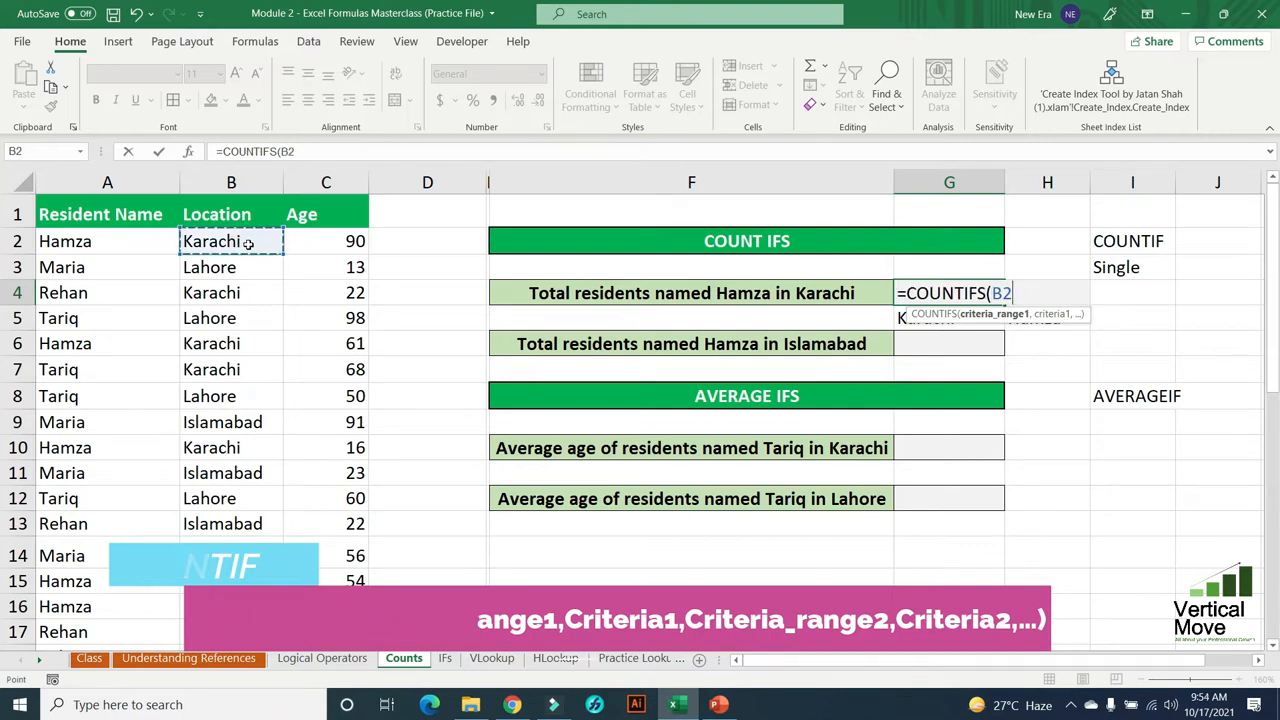
pyautogui.hotkey('ctrl', 'shift', 'Down')
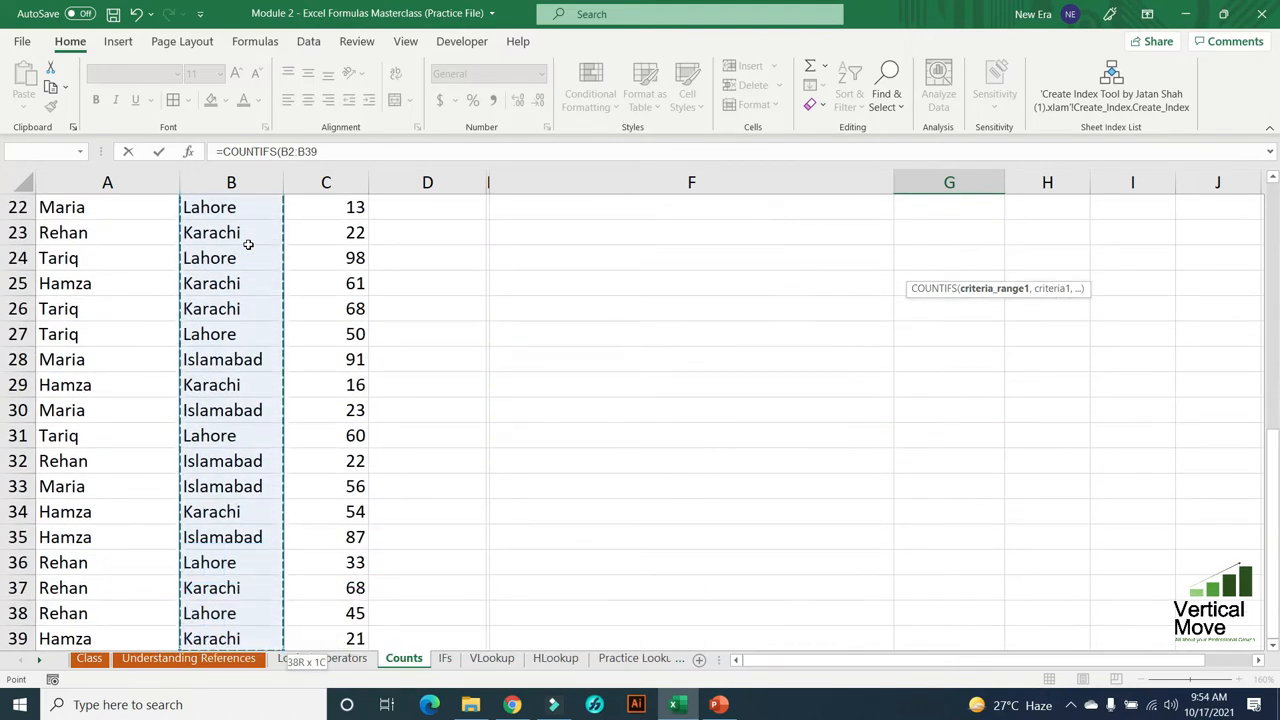
pyautogui.write(',')
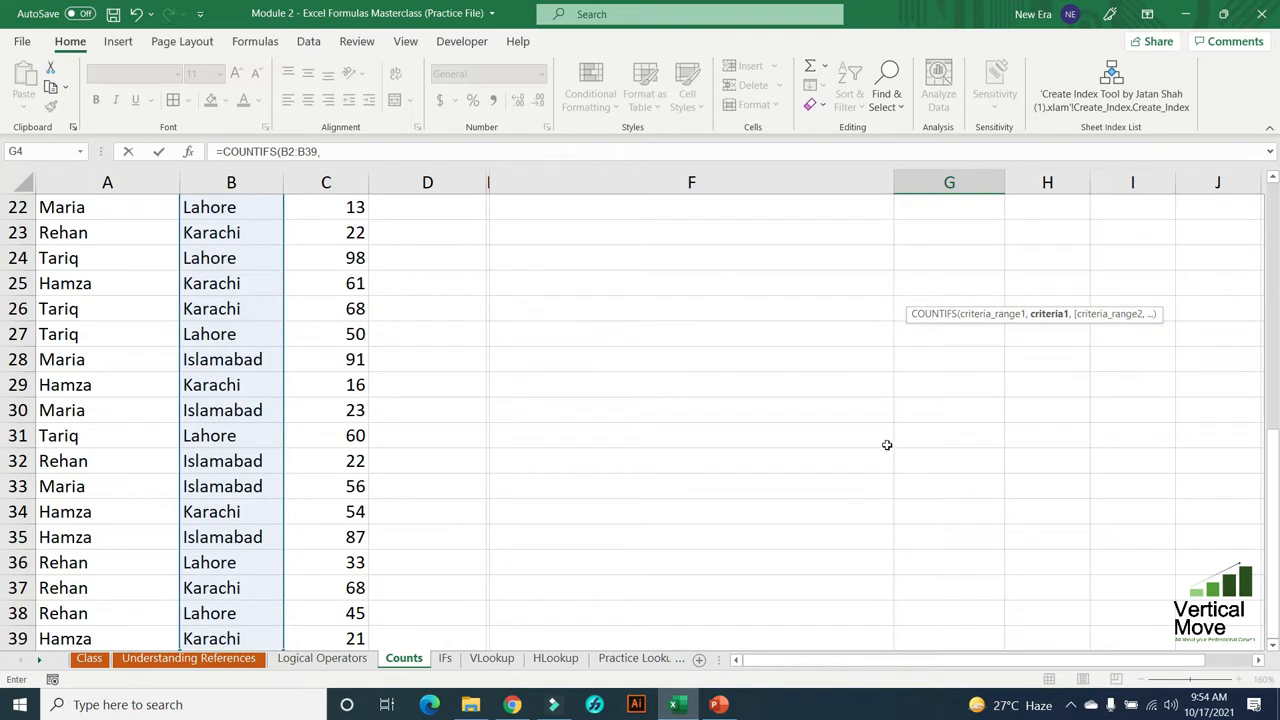
# - Set the location cell G5 as the first criterion of the COUNTIFS formula
pyautogui.scroll(7, 888, 444)
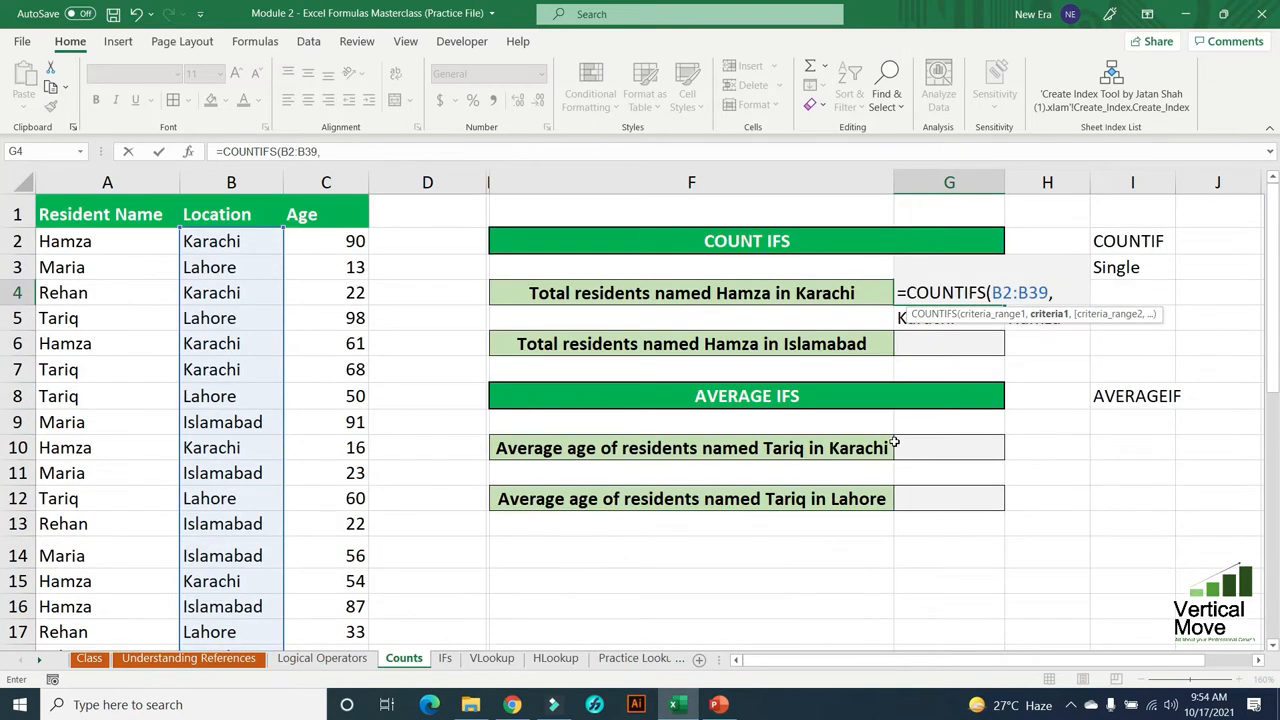
pyautogui.click(878, 319)
pyautogui.press('Right')
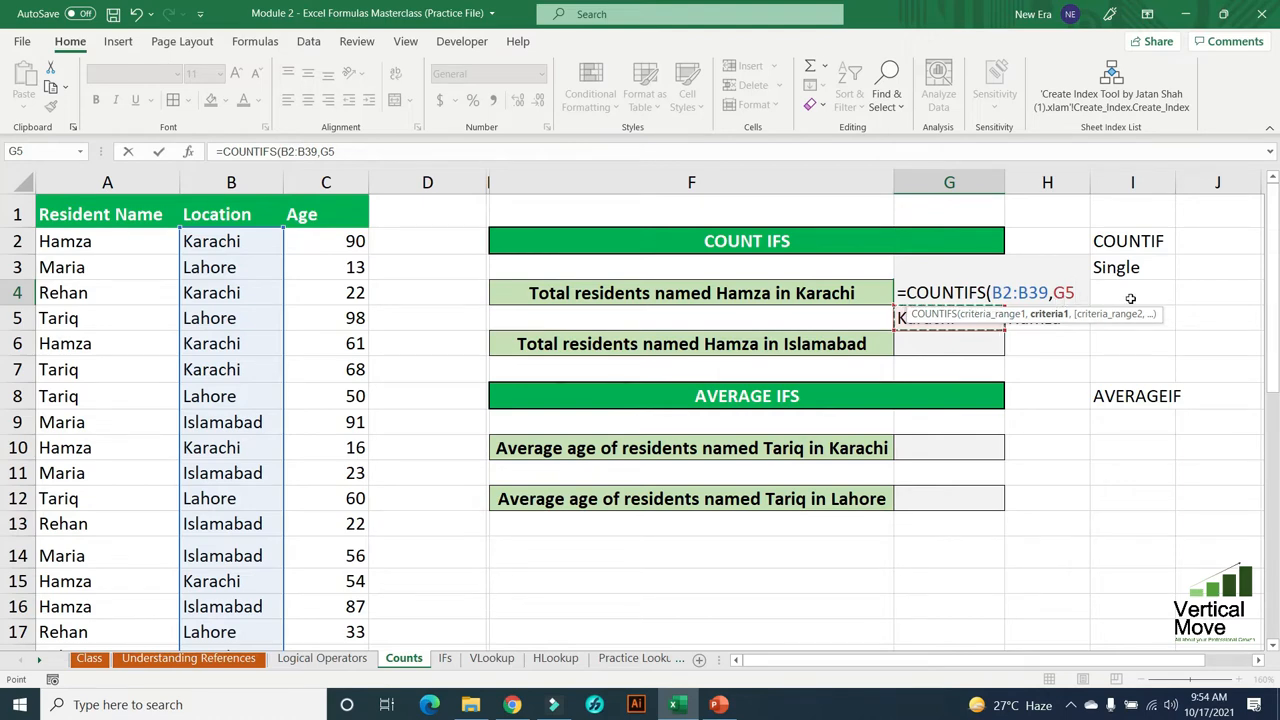
pyautogui.write(',')
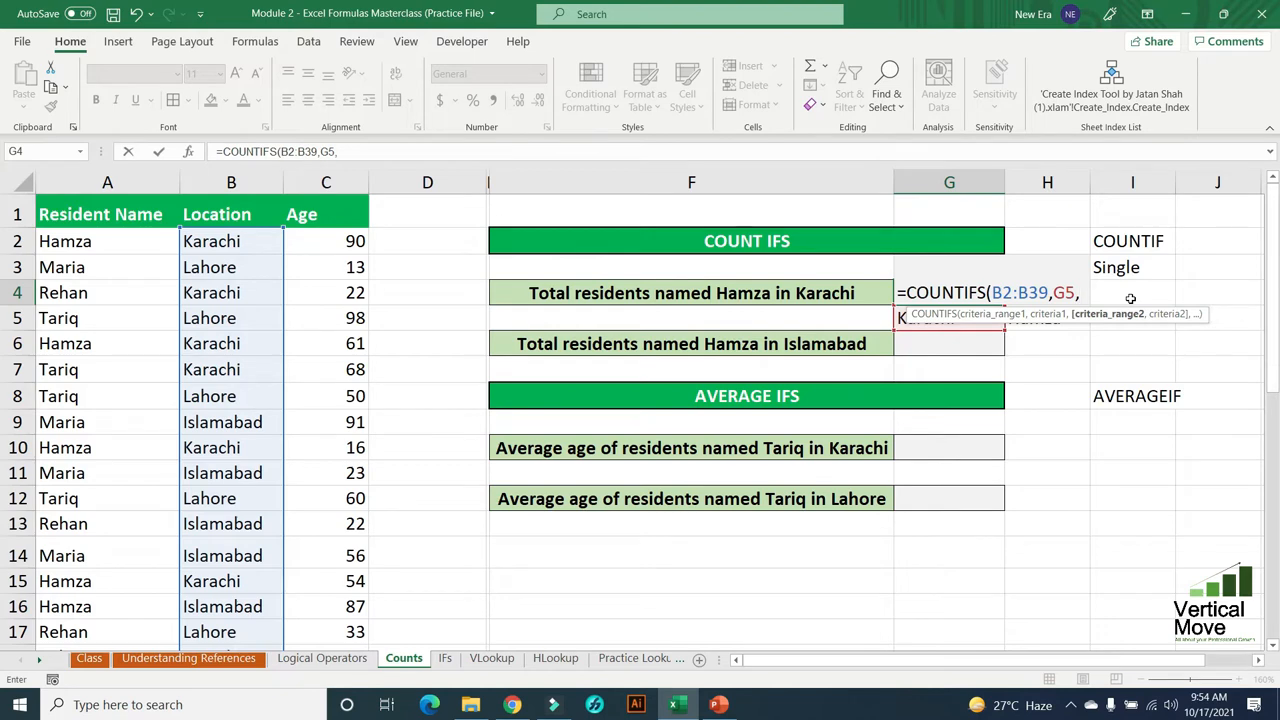
# - Add the Resident Name entries A2:A39 as the second criteria range of the COUNTIFS formula
pyautogui.press('Left')
pyautogui.press('Left')
pyautogui.press('Left')
pyautogui.press('Left')
pyautogui.press('Left')
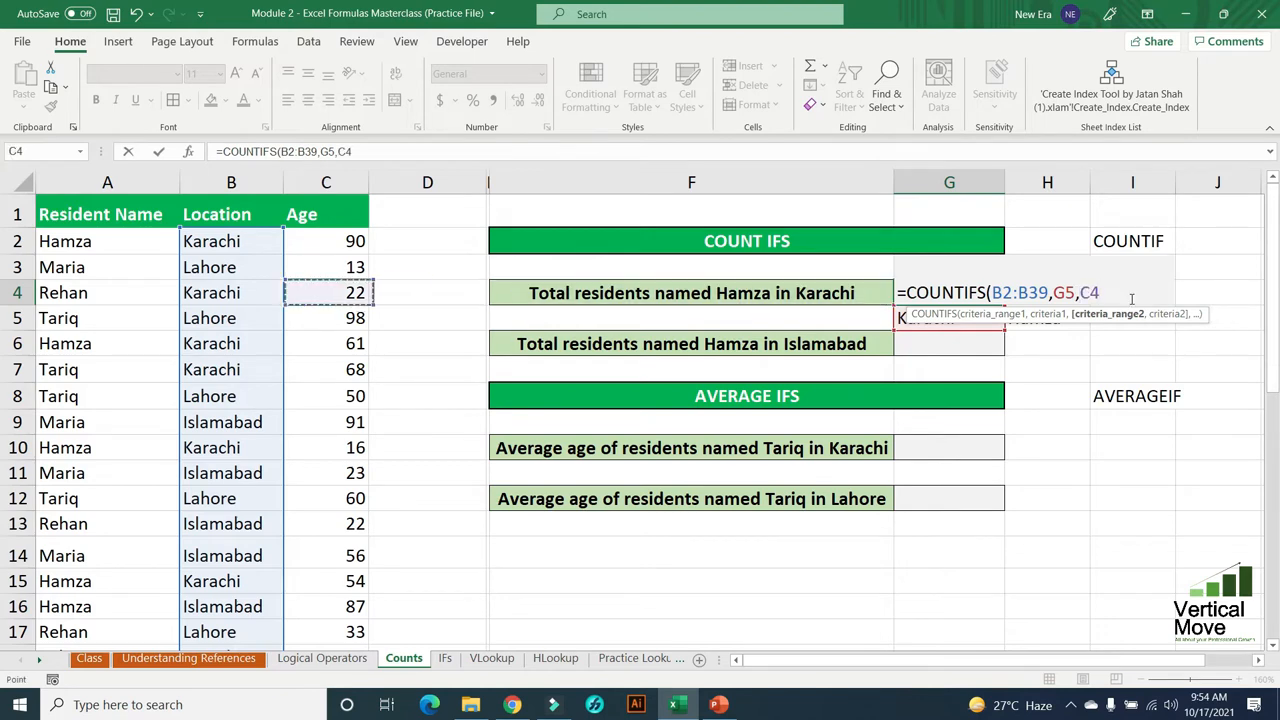
pyautogui.press('Up')
pyautogui.press('Up')
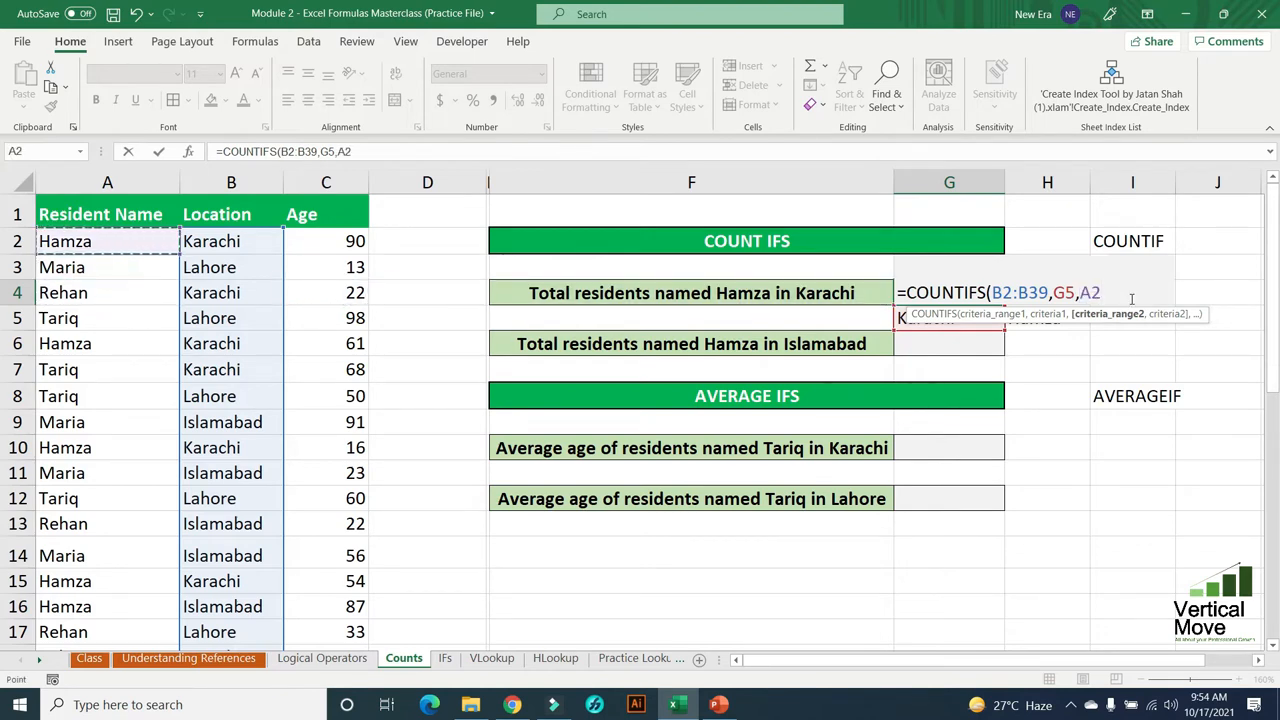
pyautogui.hotkey('ctrl', 'shift', 'Down')
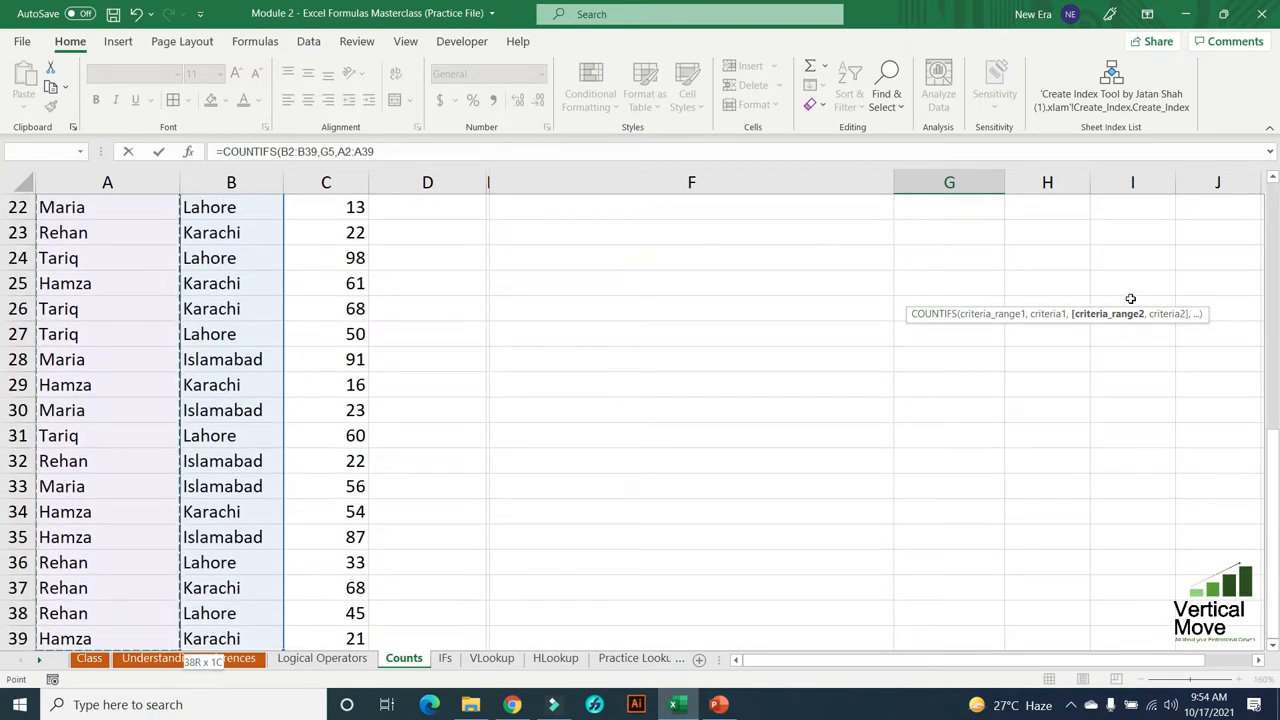
pyautogui.write(',')
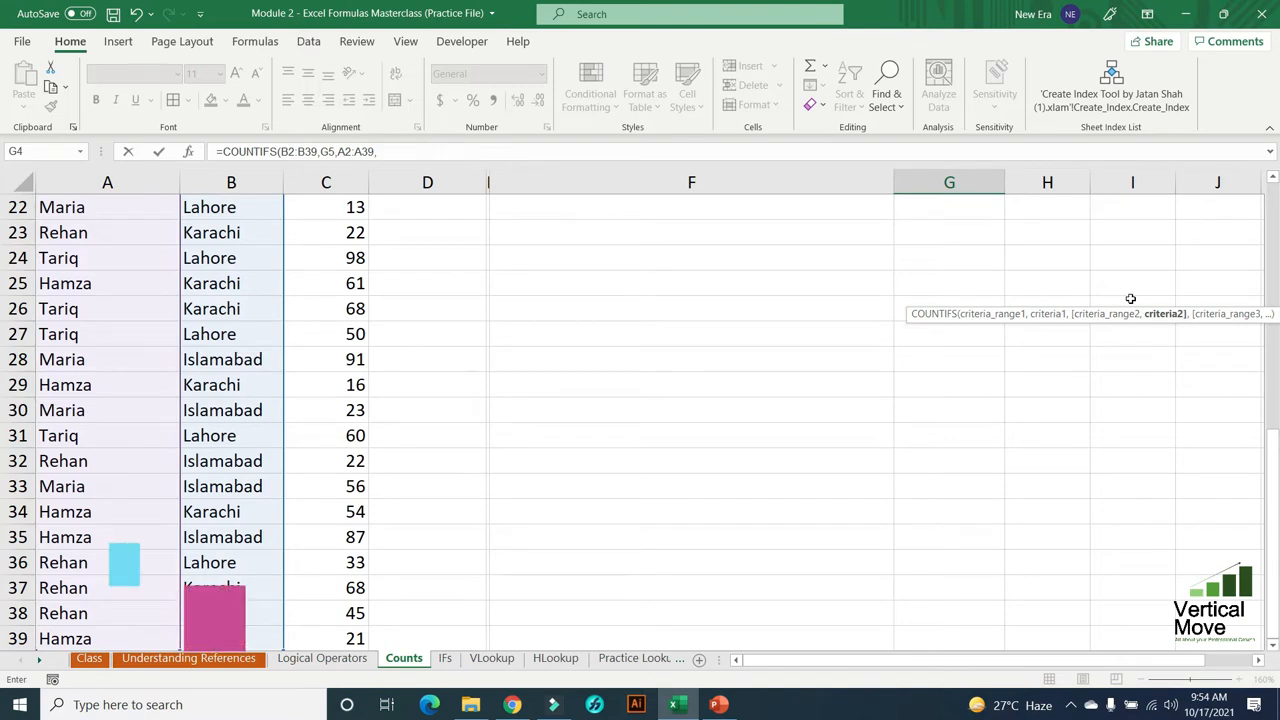
# - Set the resident name cell H5 as the second criterion and close the COUNTIFS formula in G4
pyautogui.scroll(7, 1128, 298)
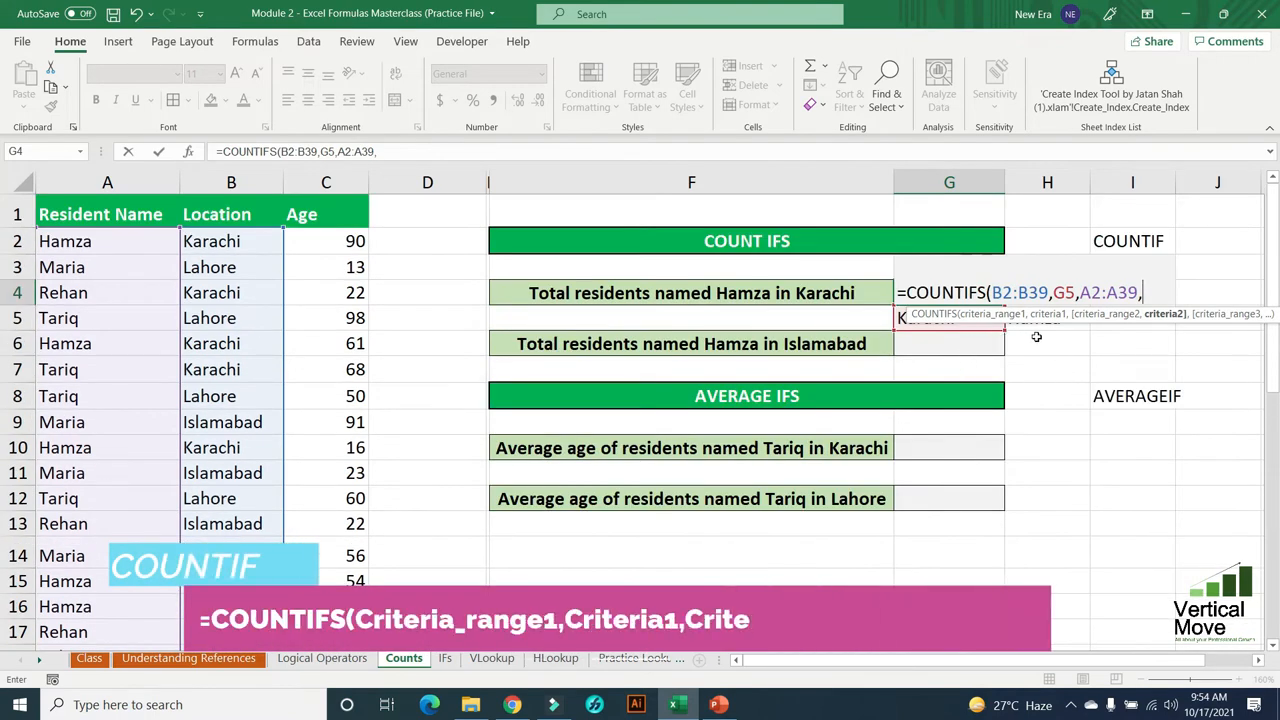
pyautogui.click(1044, 328)
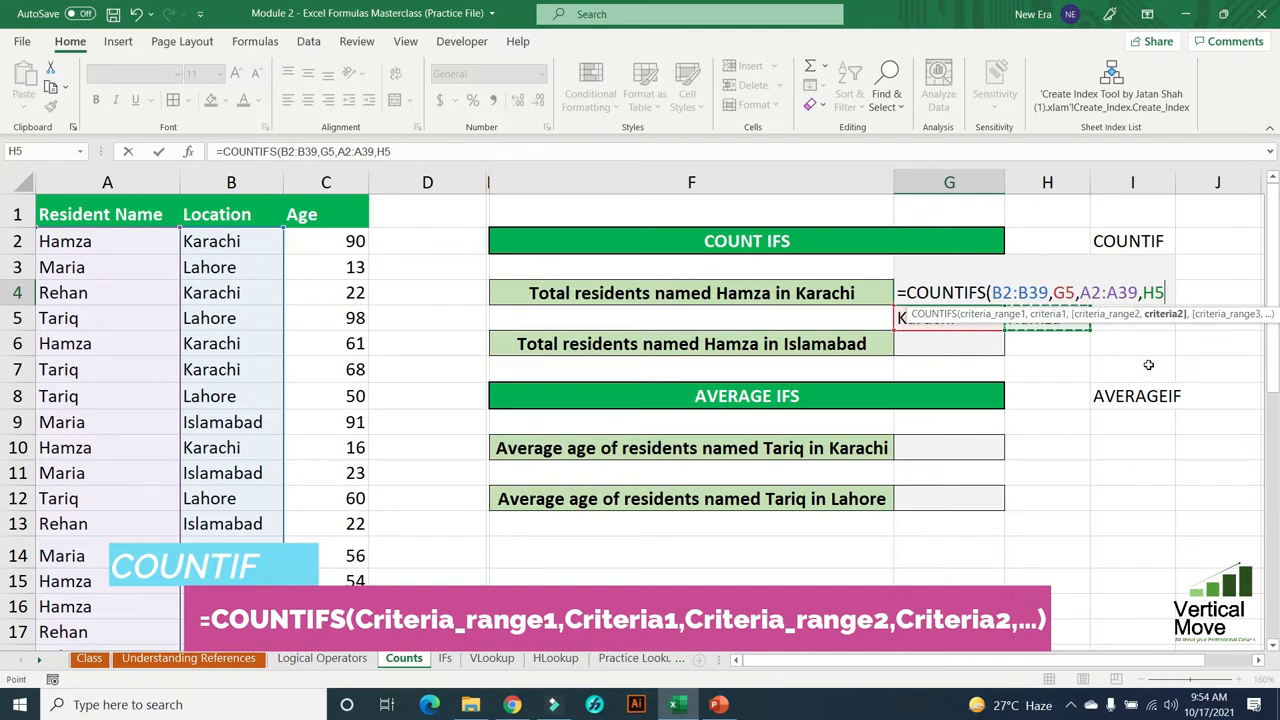
pyautogui.write(')')
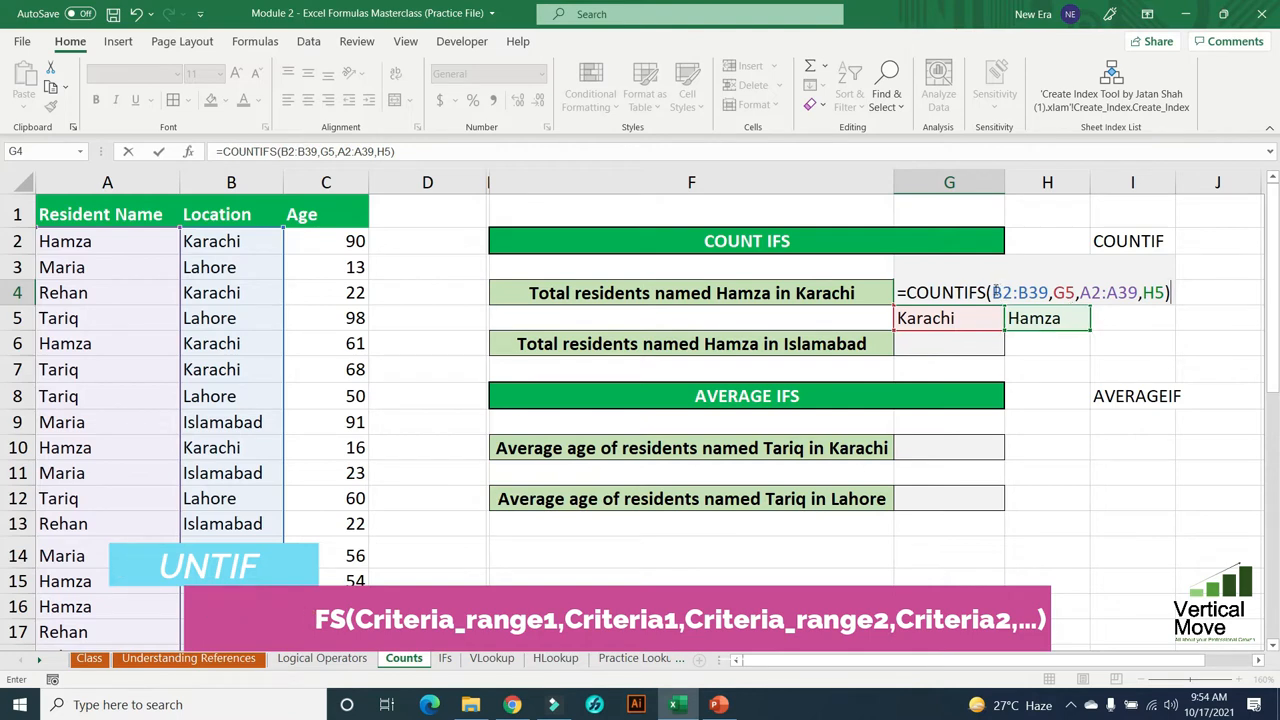
# - Review the ranges and criteria inside the COUNTIFS formula in G4 and enter the formula
pyautogui.moveTo(996, 290); pyautogui.dragTo(1048, 292)
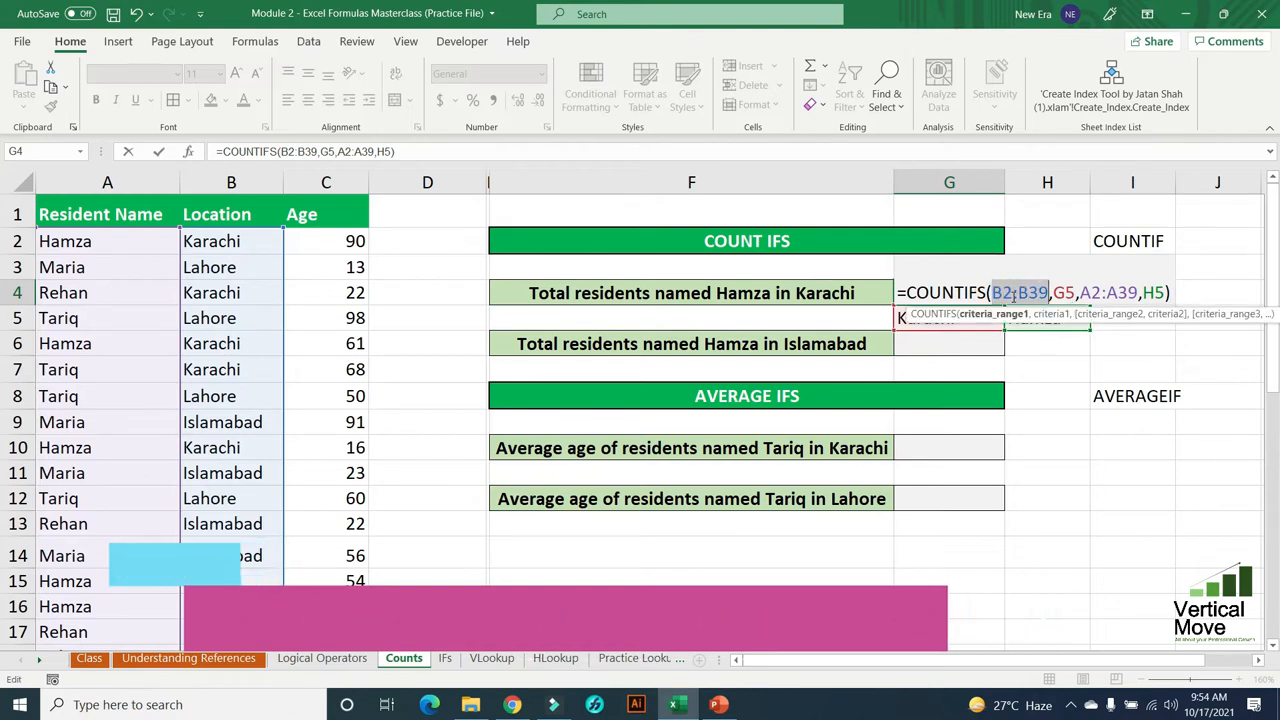
pyautogui.click(940, 290)
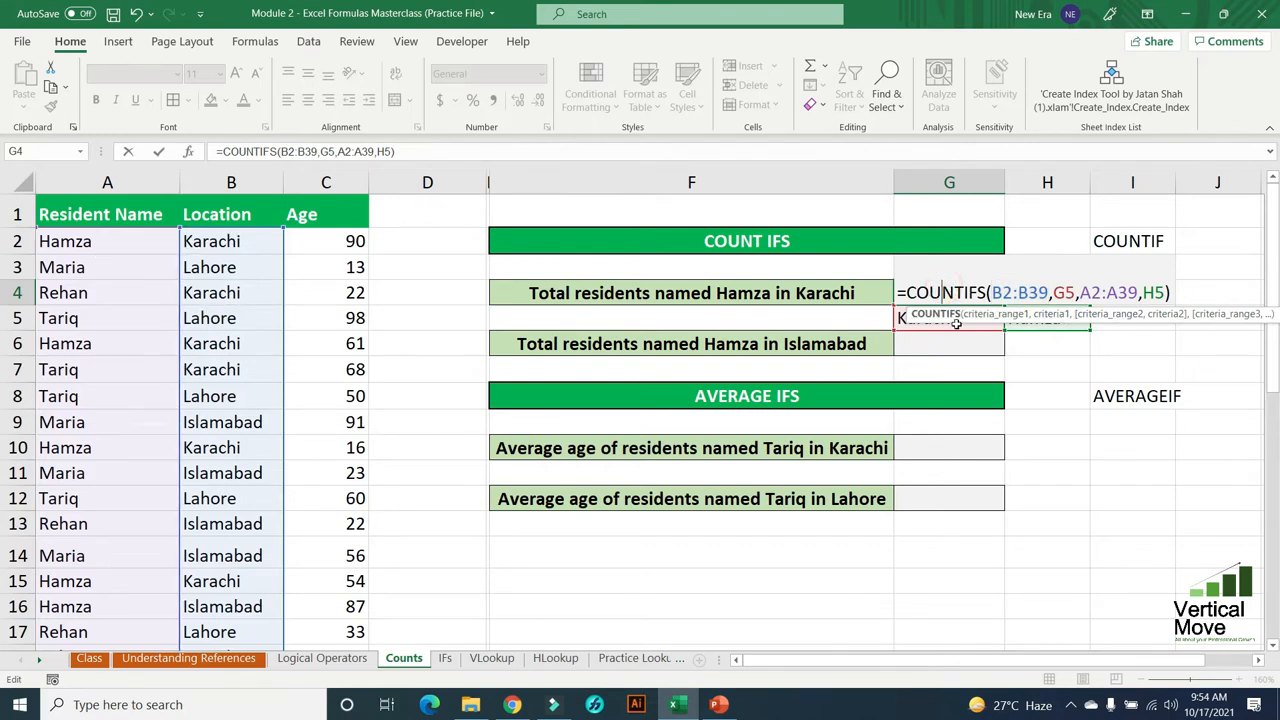
pyautogui.click(1057, 292)
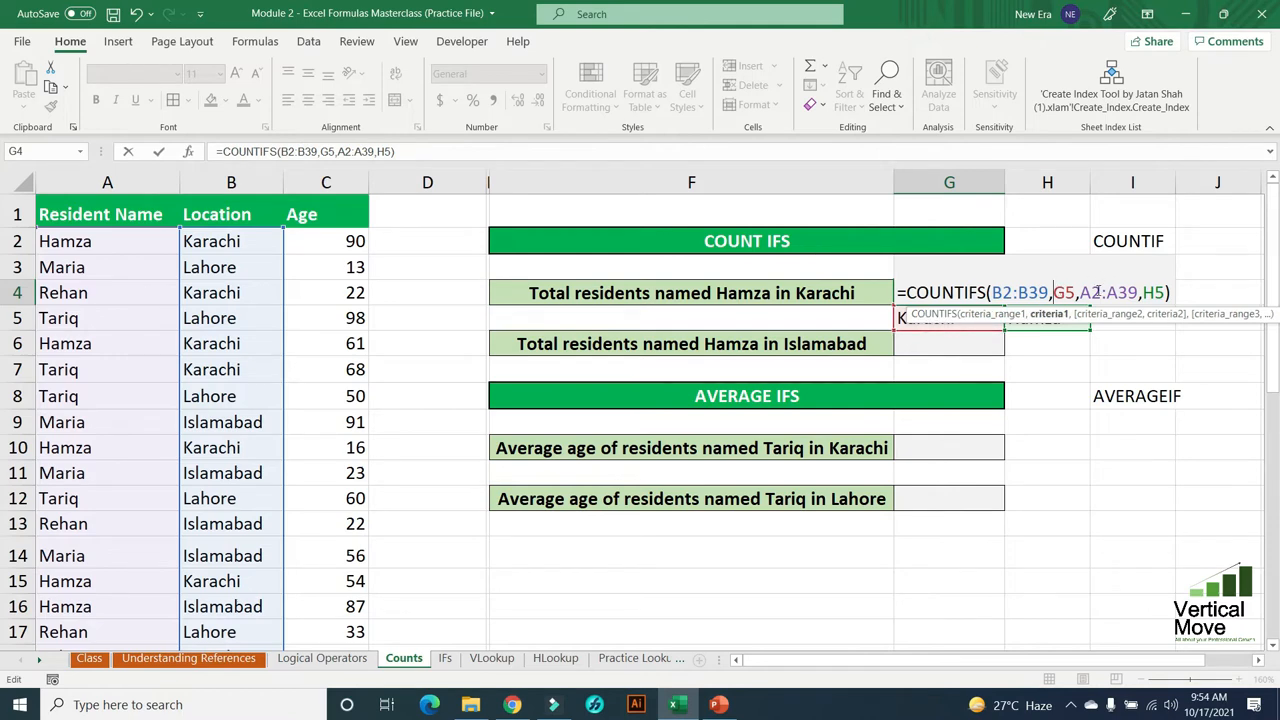
pyautogui.moveTo(1087, 292); pyautogui.dragTo(1132, 292)
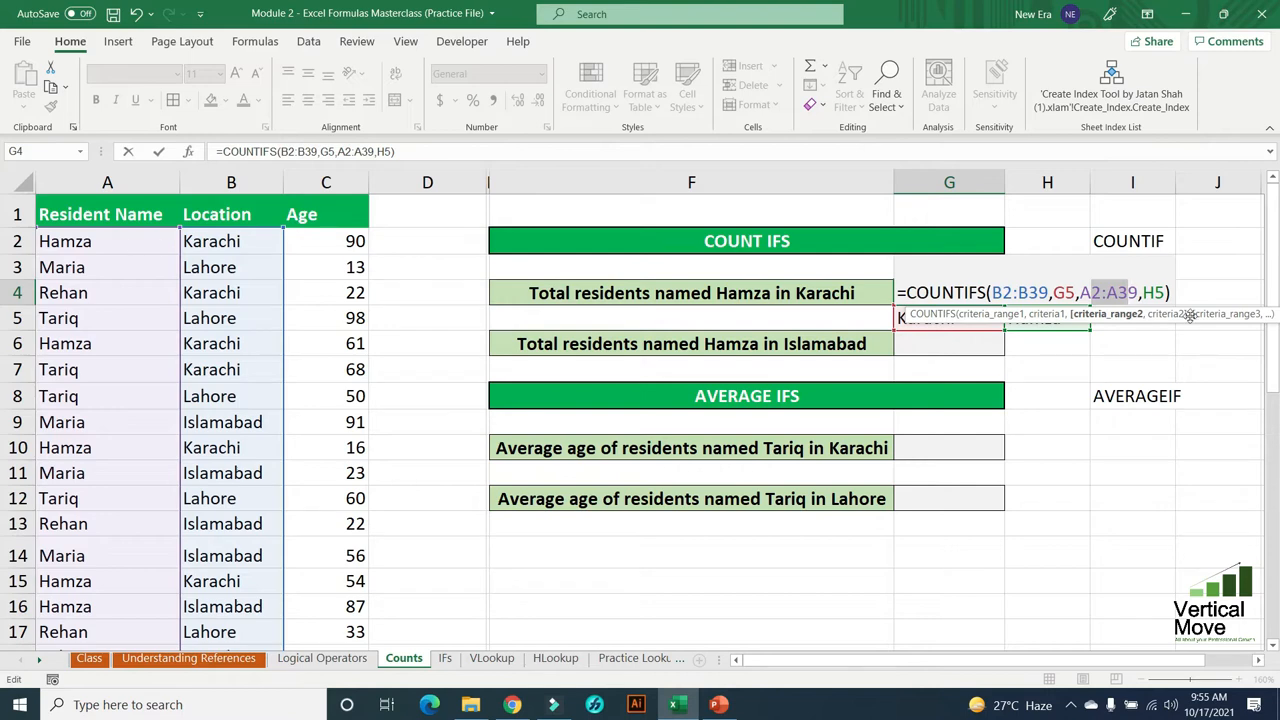
pyautogui.click(1160, 292)
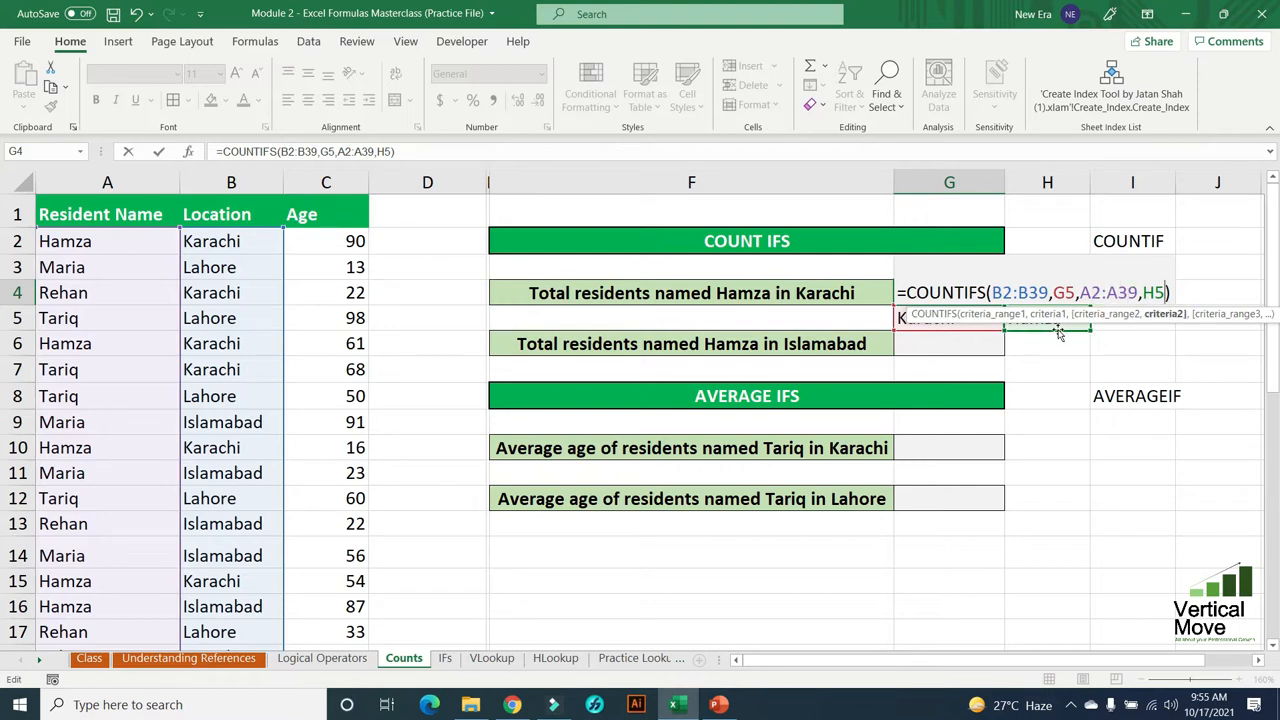
pyautogui.press('Return')
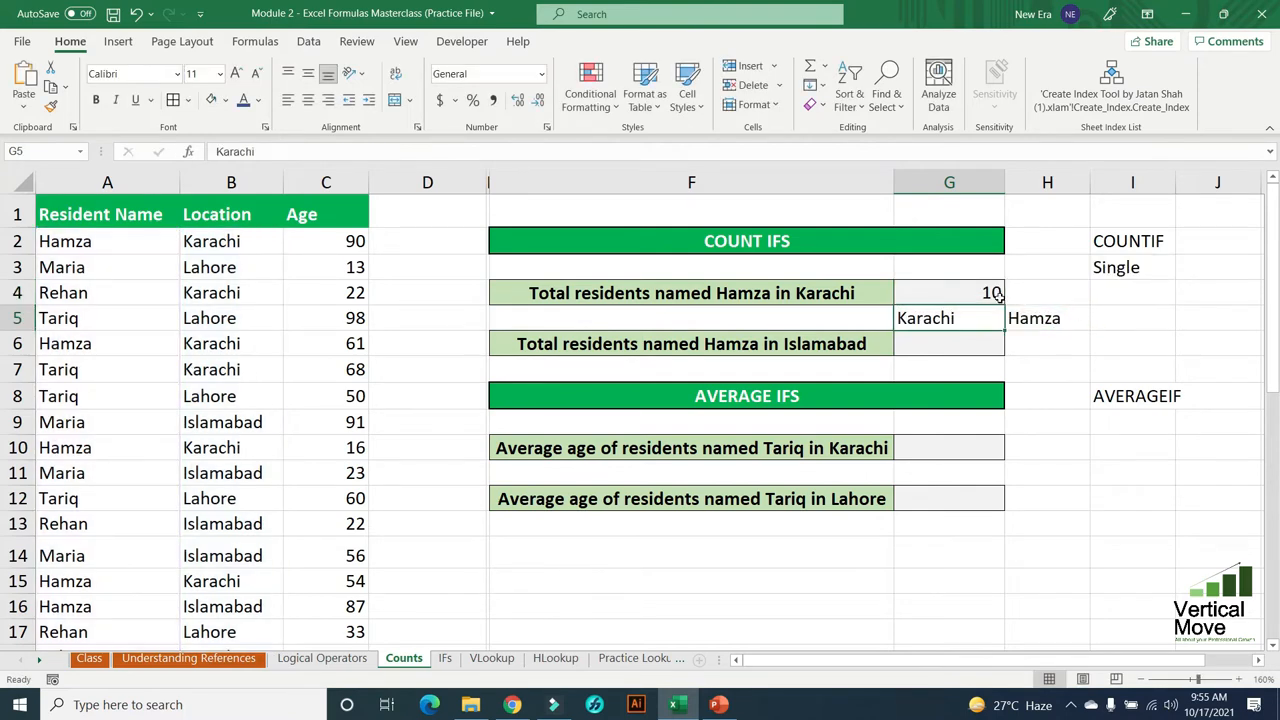
# - Change the location criterion in G5 to Islamabad to test the COUNTIFS formula
pyautogui.click(1040, 321)
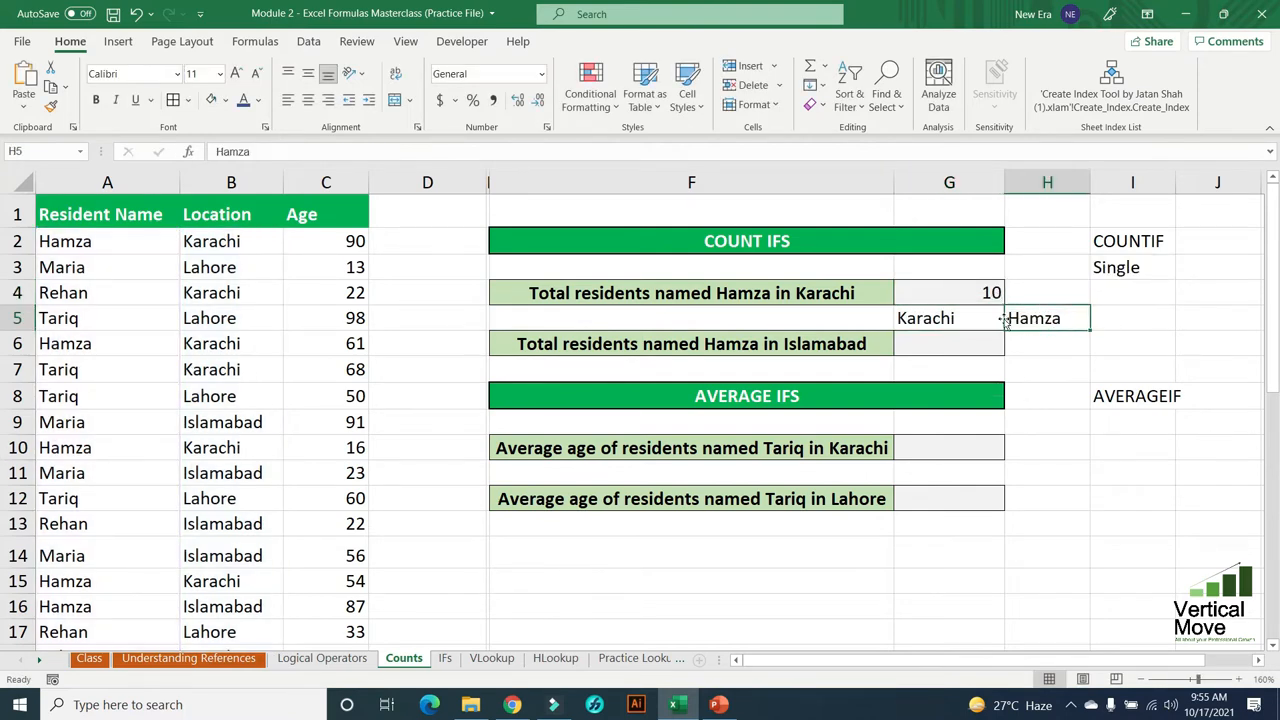
pyautogui.click(974, 320)
pyautogui.write('Islamabad')
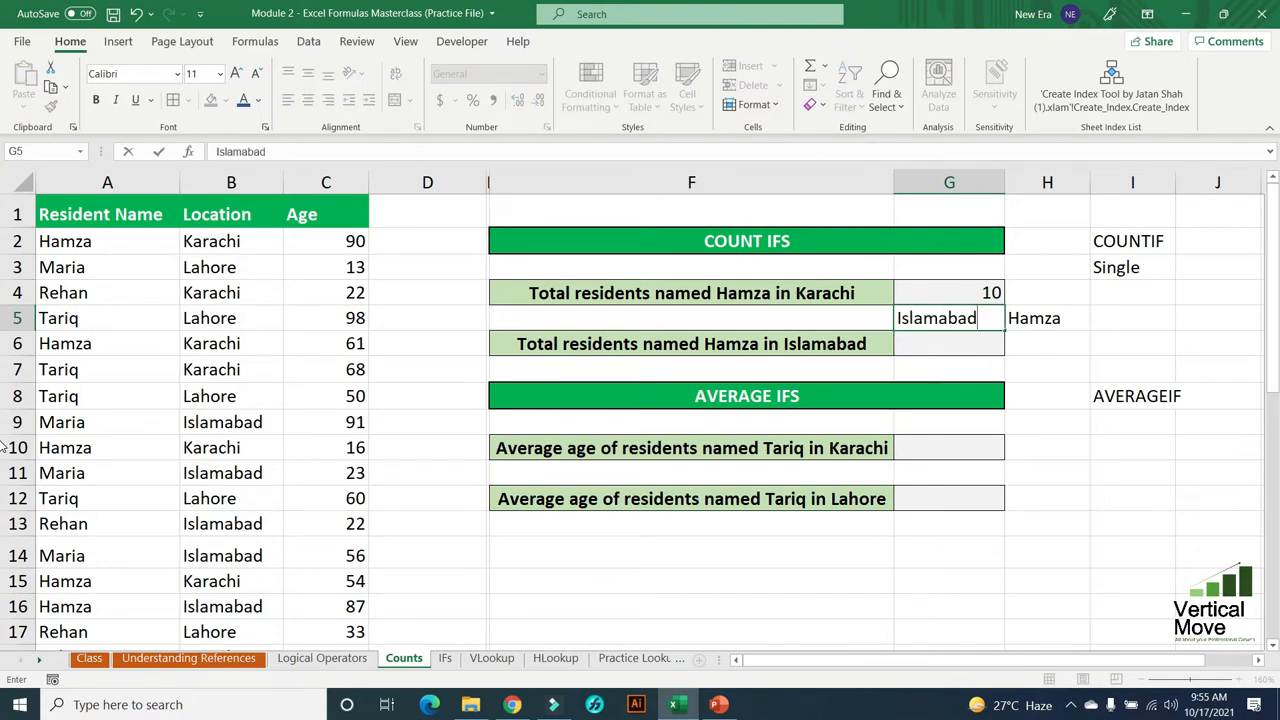
pyautogui.press('Return')
pyautogui.press('Up')
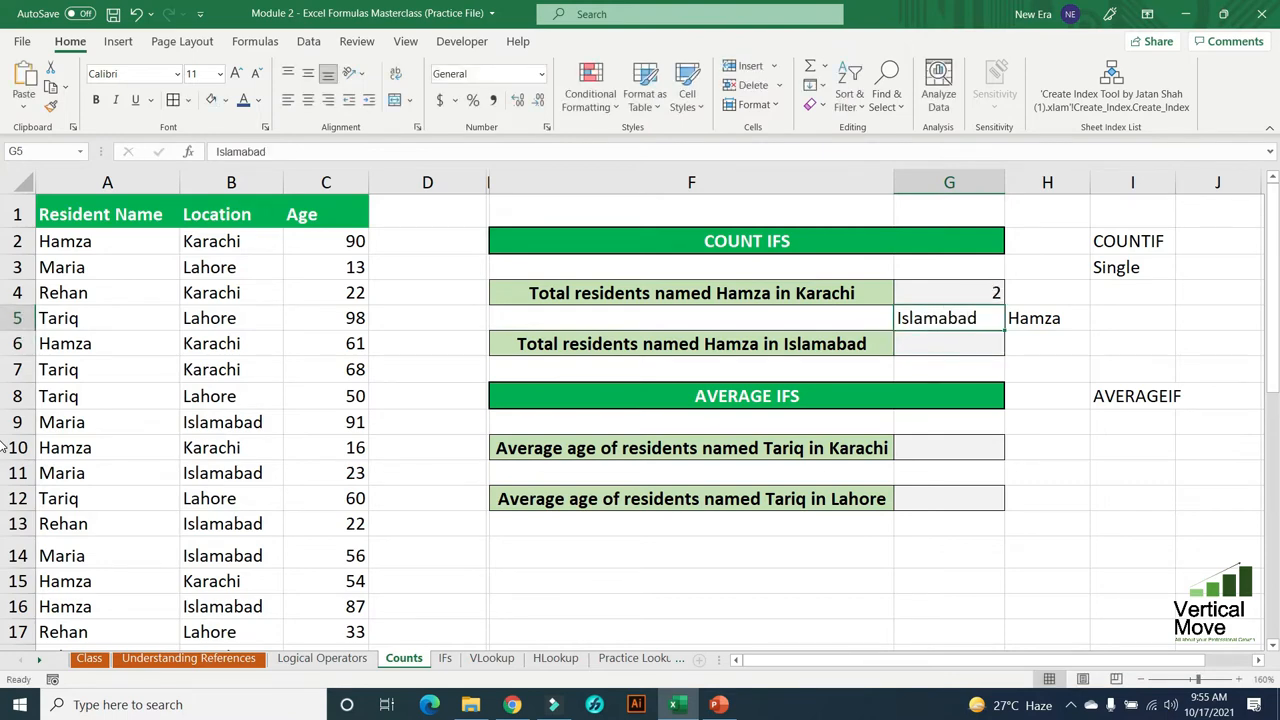
# - Replace the name criterion in H5 with the first name of the resident listed in A3
pyautogui.click(1058, 318)
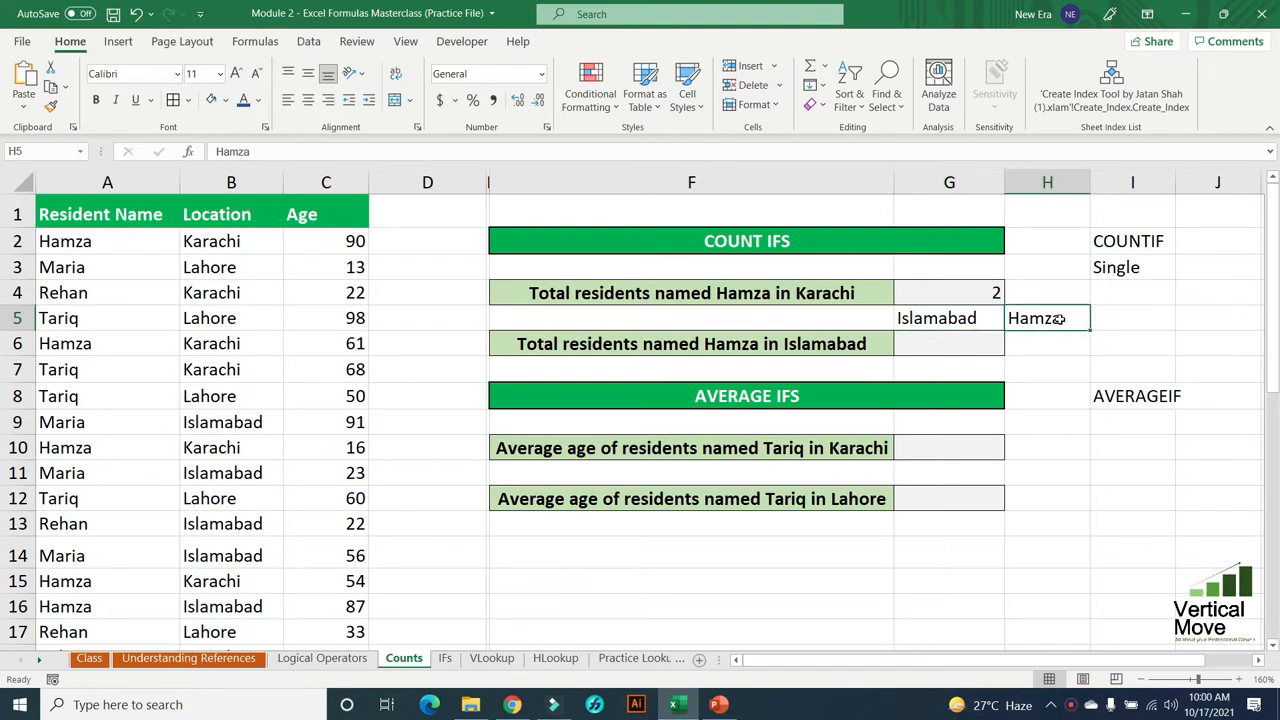
pyautogui.write('maria')
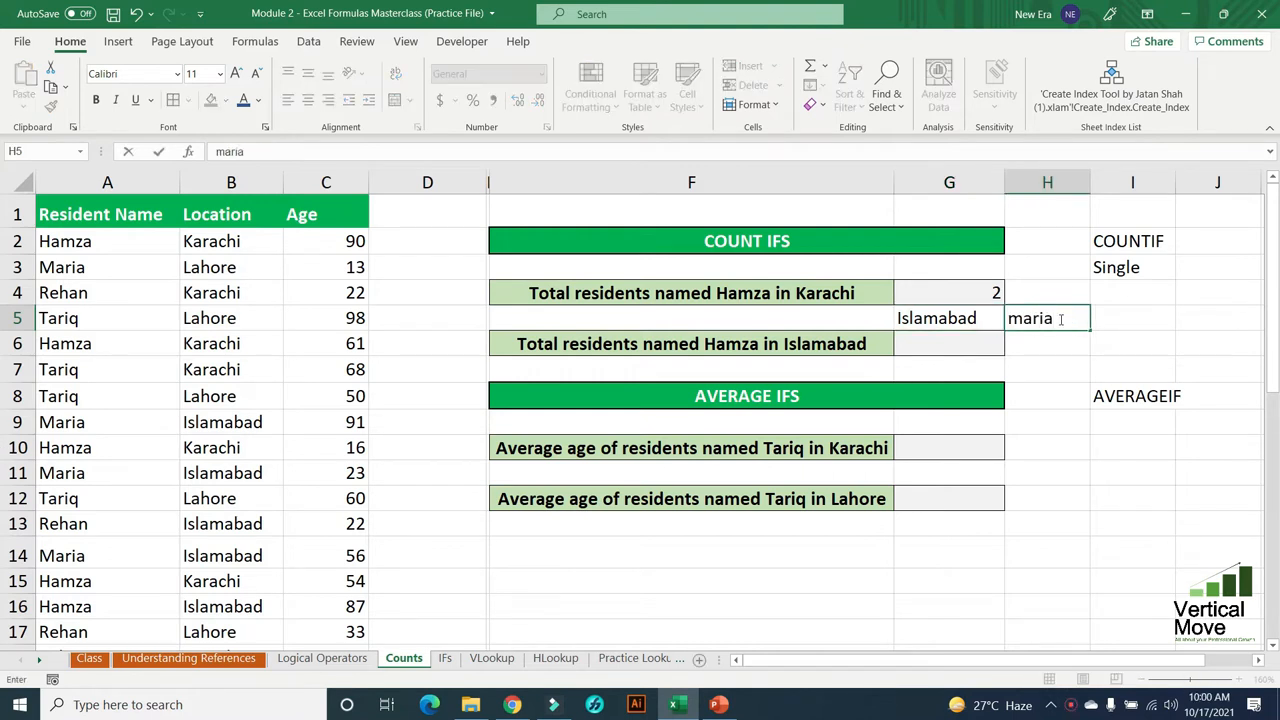
pyautogui.press('Return')
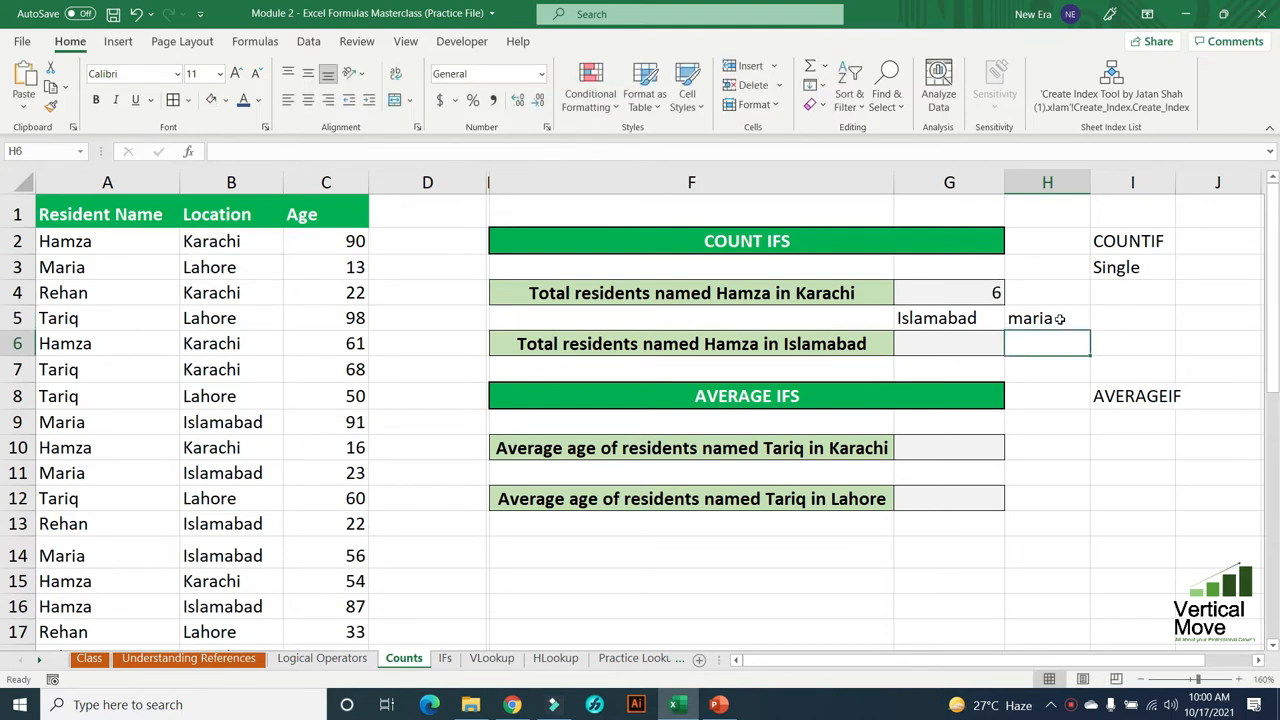
# - Set the location criterion in G5 to Lahore and check the count in G4 against both criteria cells
pyautogui.press('Up')
pyautogui.press('Left')
pyautogui.write('Lahore')
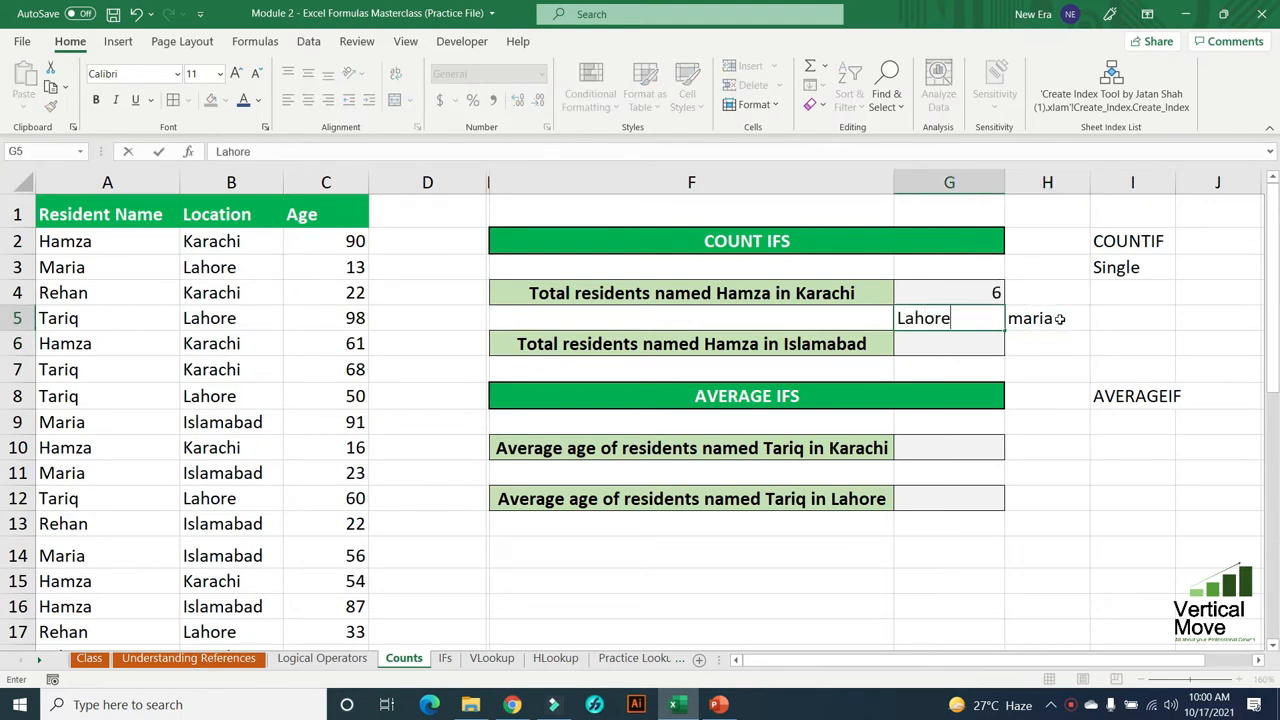
pyautogui.press('Return')
pyautogui.press('Up')
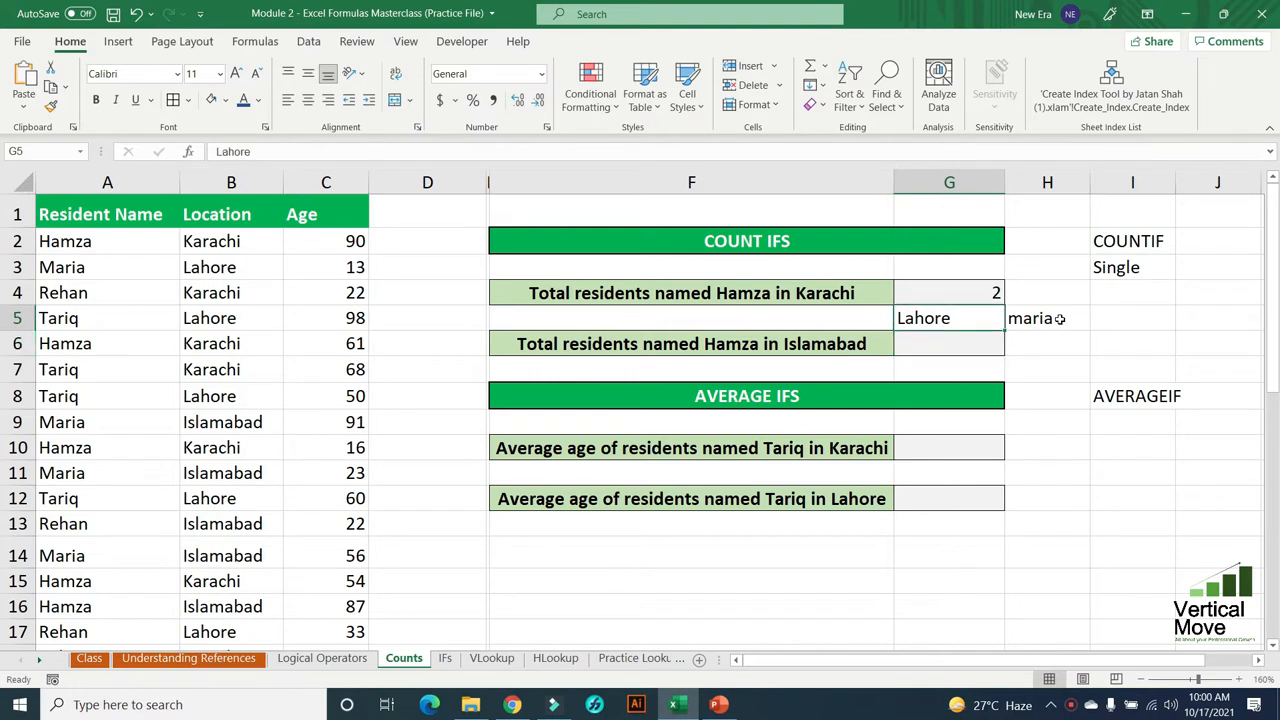
pyautogui.press('Up')
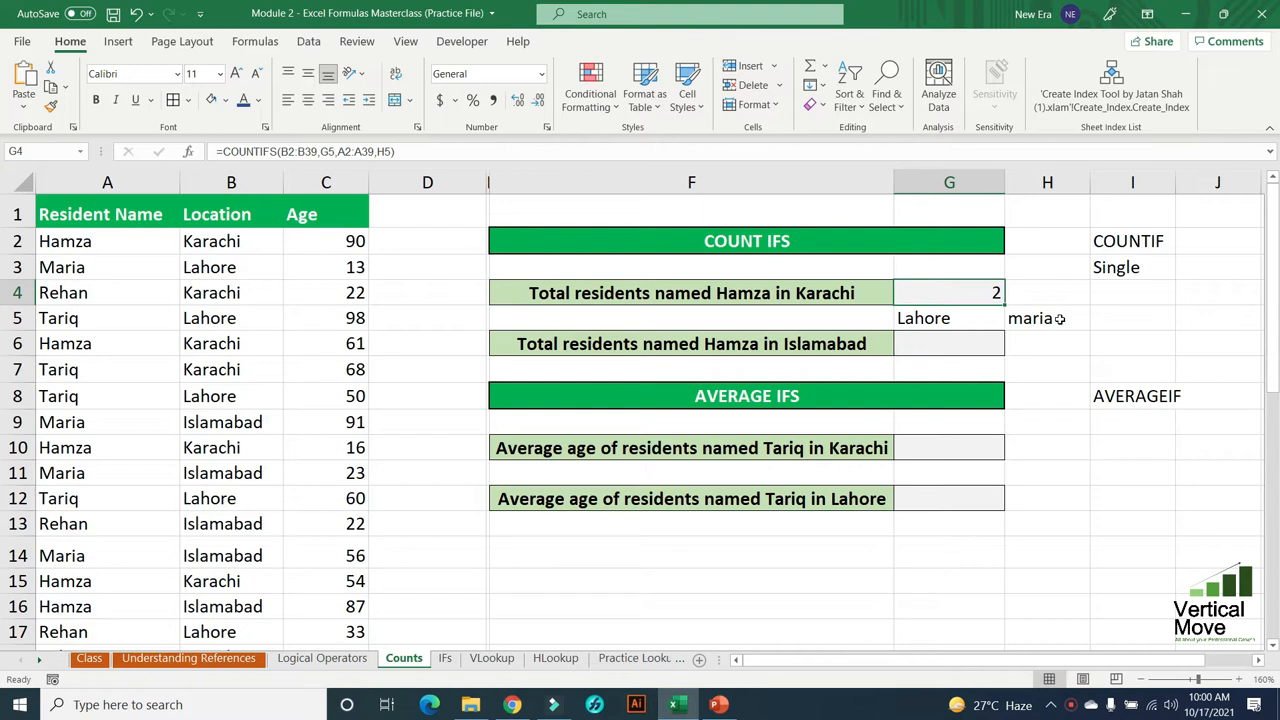
pyautogui.click(940, 318)
pyautogui.click(1043, 318)
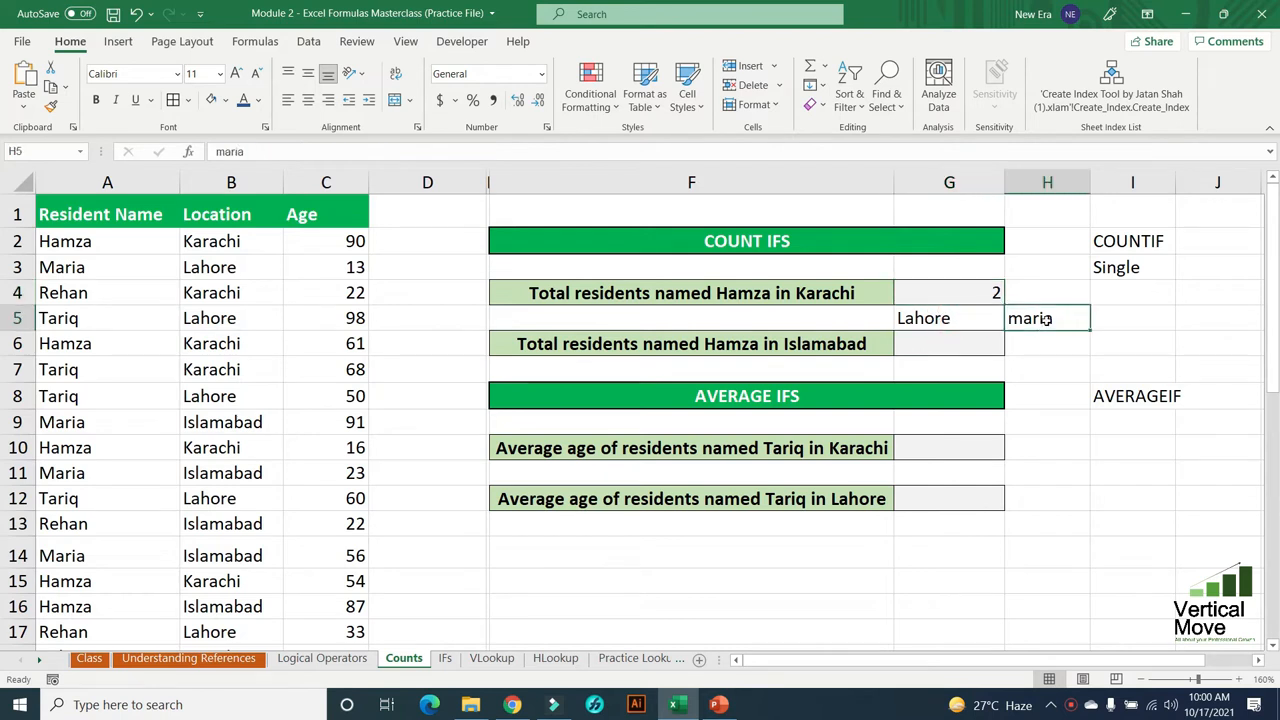
pyautogui.click(982, 288)
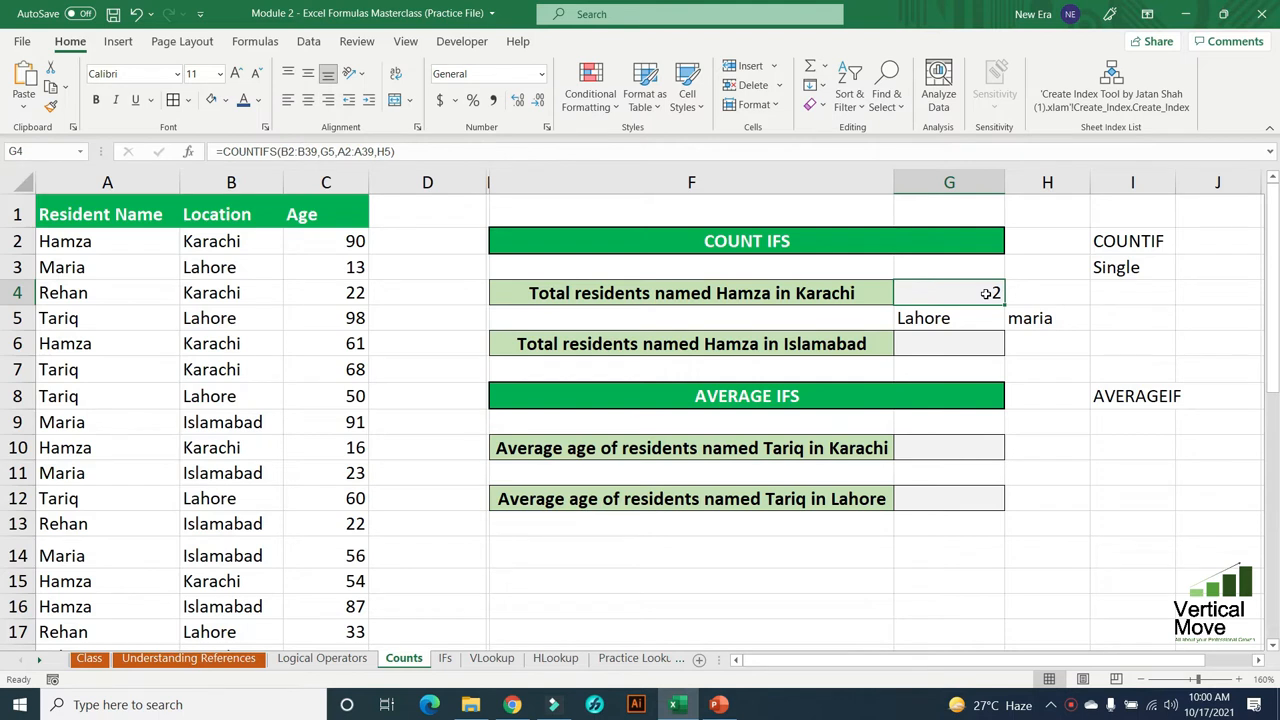
# - Examine the AVERAGEIF note, the AVERAGE IFS heading, and the Location, Resident Name and Age columns used for conditional averages
pyautogui.click(1128, 396)
pyautogui.click(1152, 422)
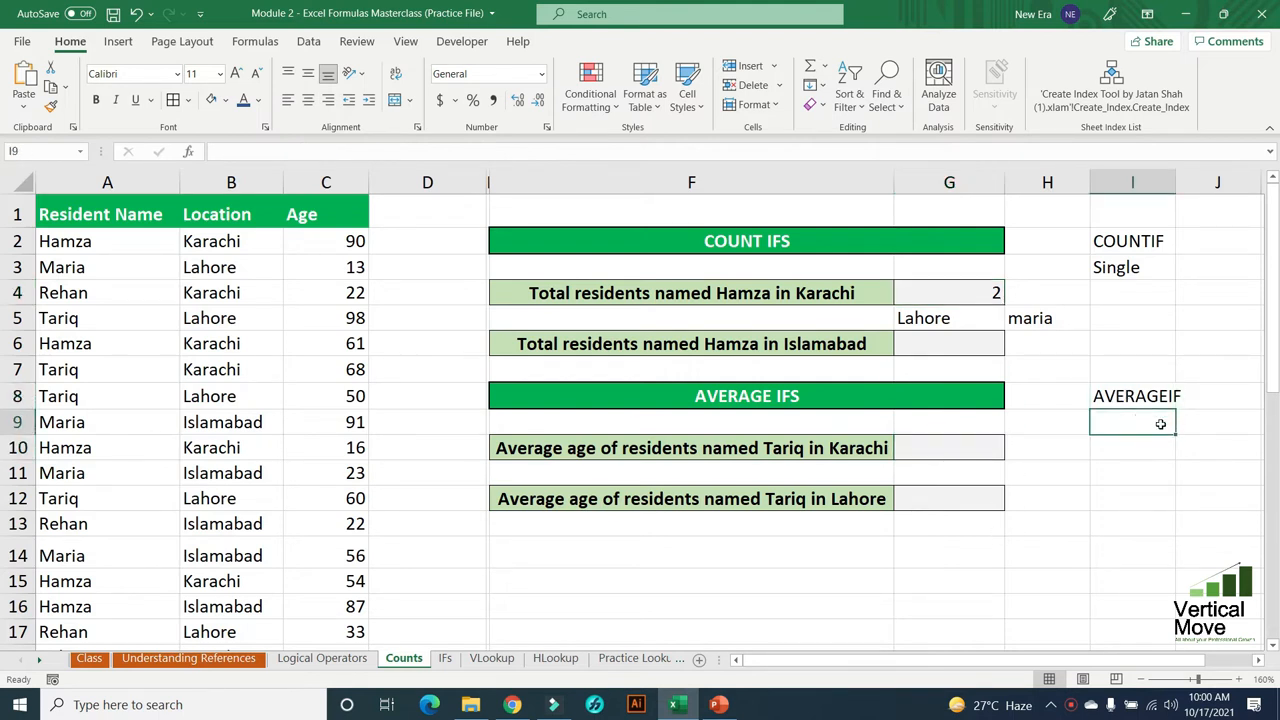
pyautogui.moveTo(215, 241); pyautogui.dragTo(245, 505)
pyautogui.moveTo(338, 248); pyautogui.dragTo(340, 448)
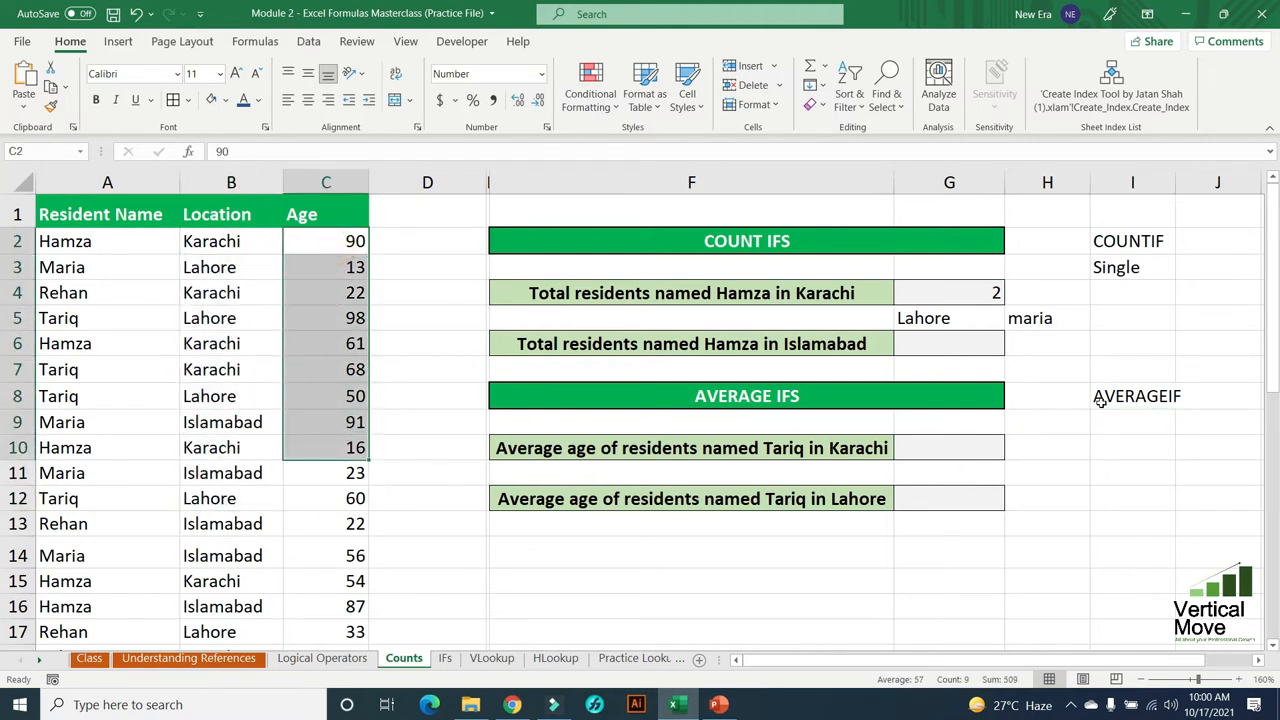
pyautogui.click(1110, 398)
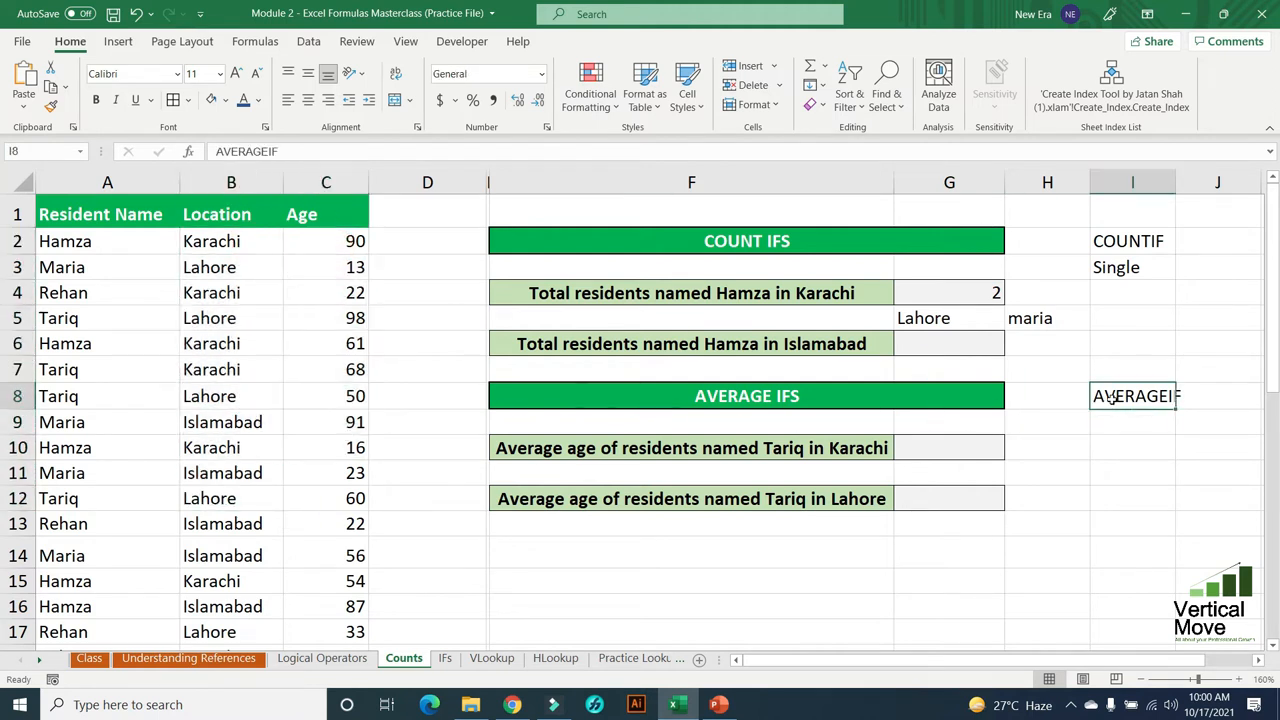
pyautogui.click(898, 394)
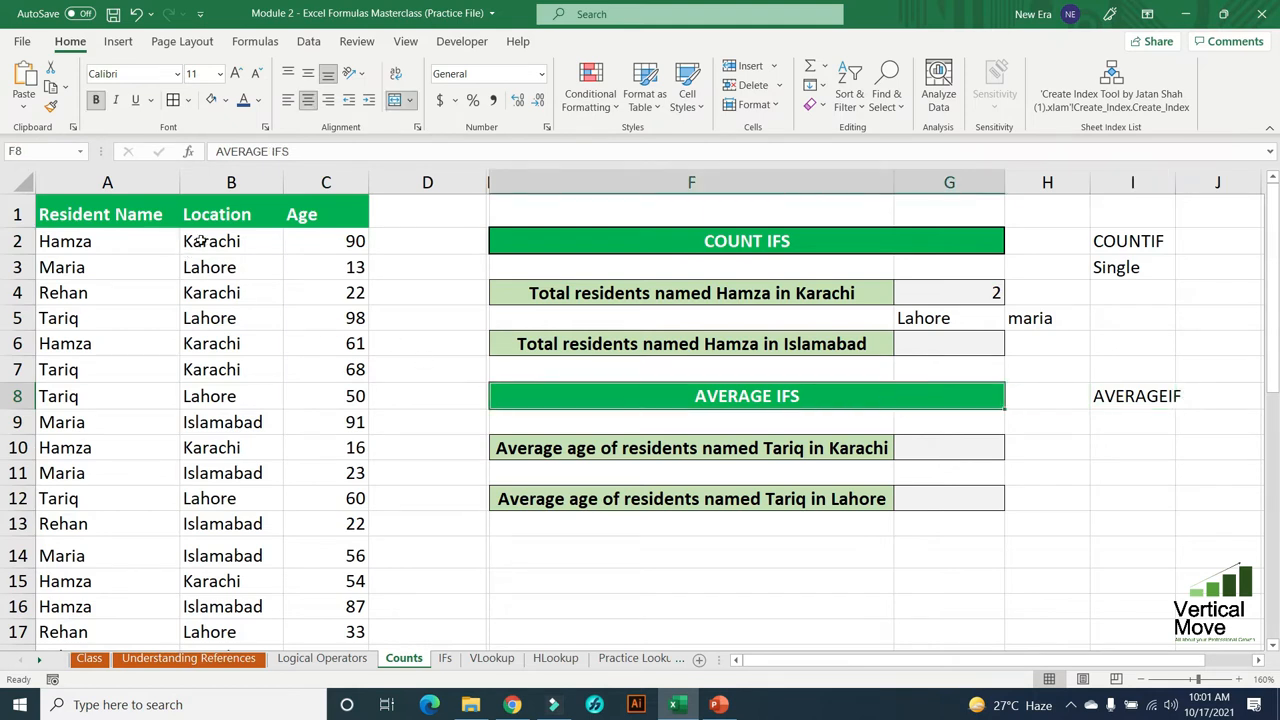
pyautogui.moveTo(197, 241); pyautogui.dragTo(292, 360)
pyautogui.click(58, 256)
pyautogui.moveTo(58, 256); pyautogui.dragTo(115, 360)
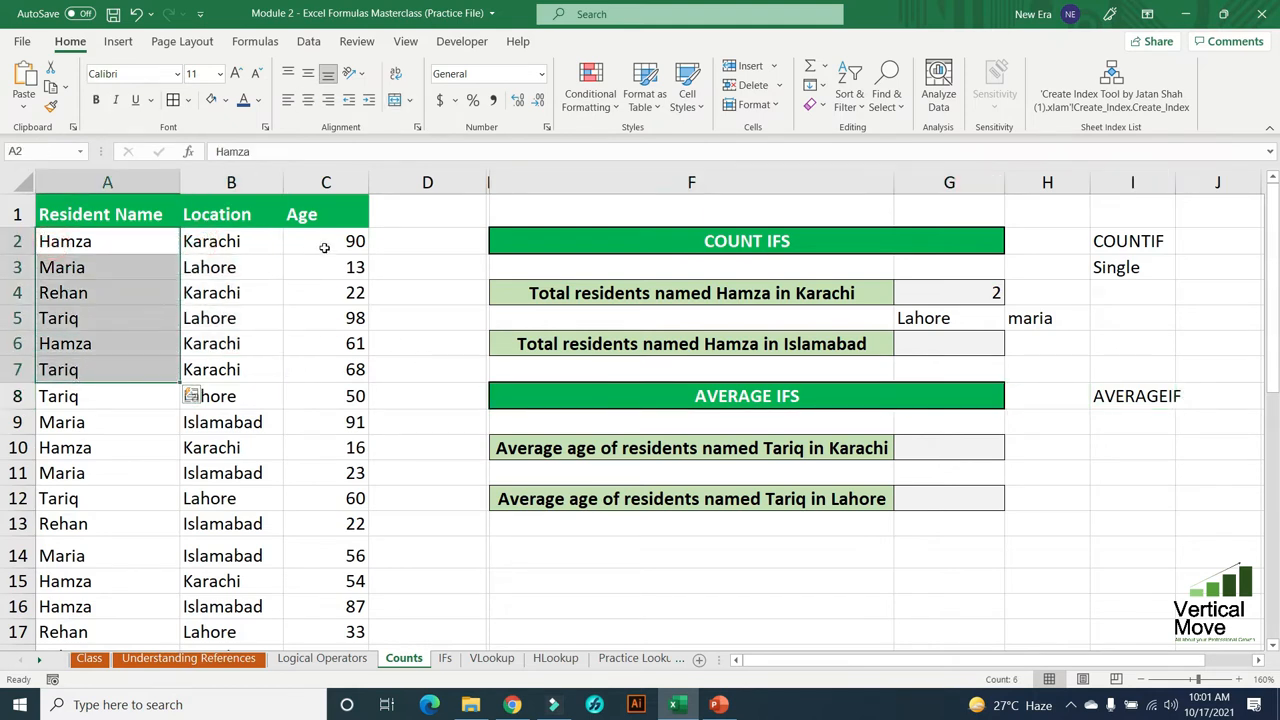
pyautogui.moveTo(325, 248); pyautogui.dragTo(330, 400)
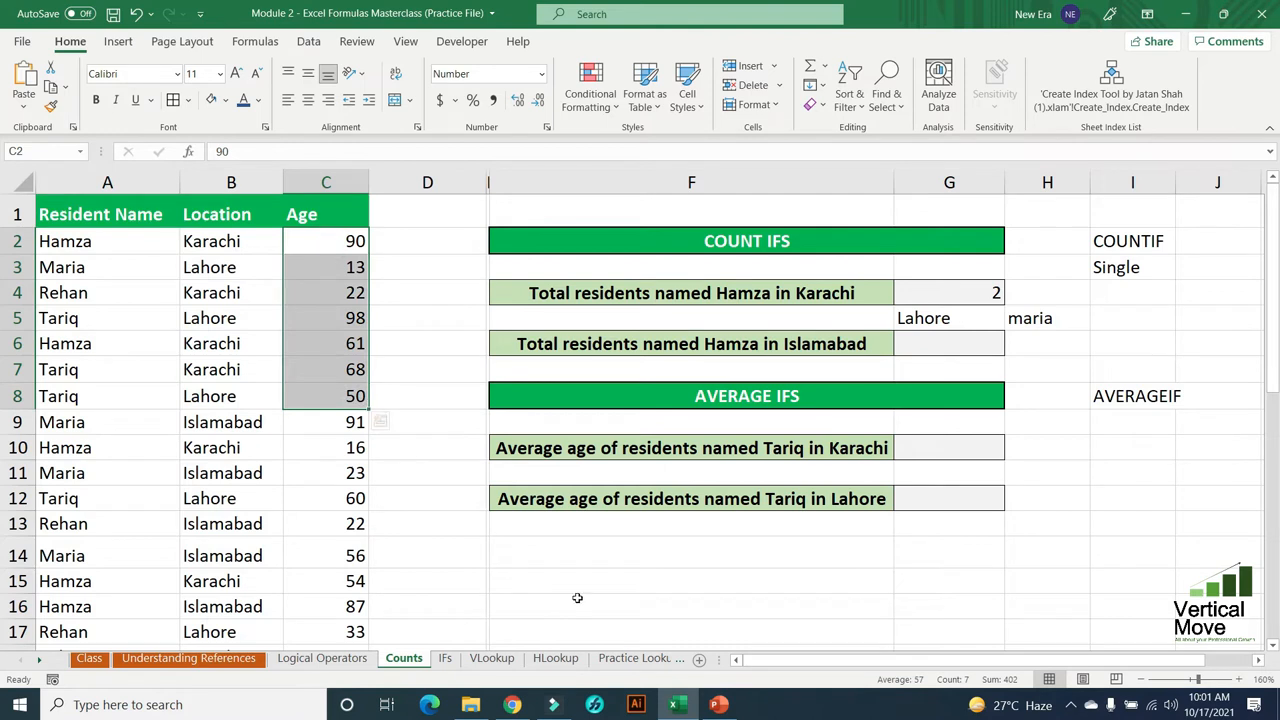
# - Begin an AVERAGEIFS formula in G10 for the average age of the named residents in Karachi
pyautogui.click(946, 452)
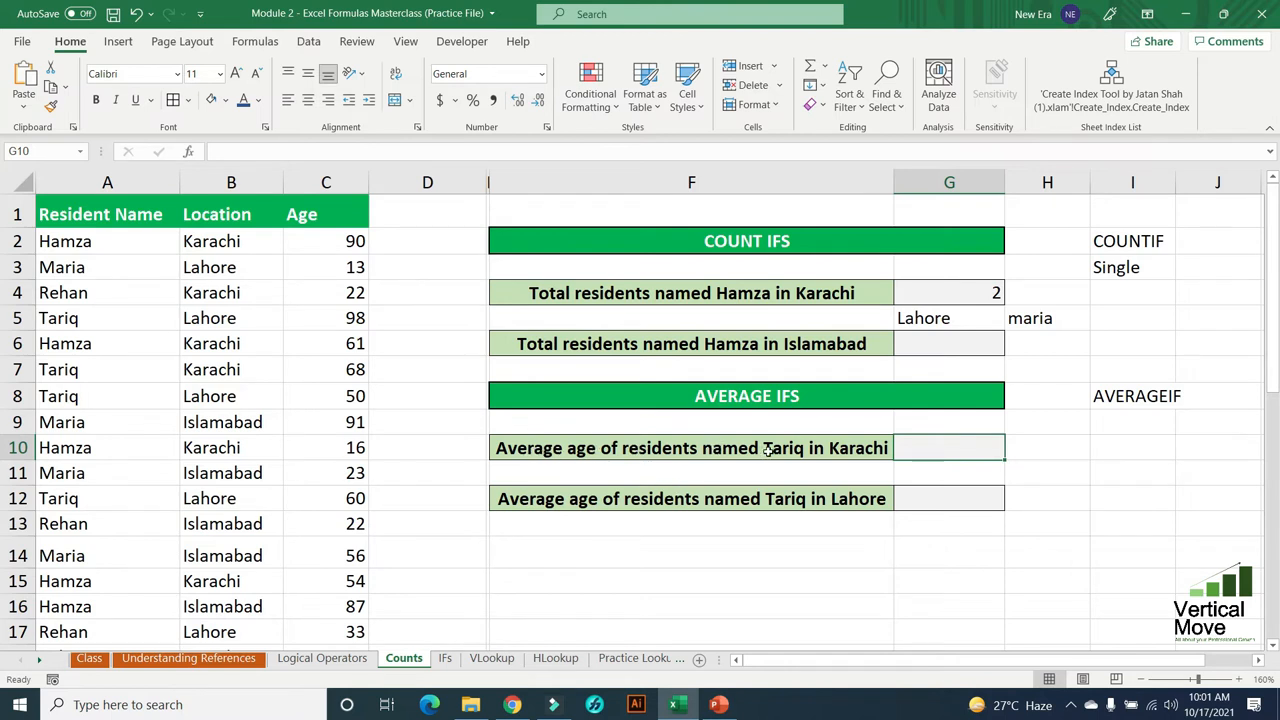
pyautogui.click(943, 452)
pyautogui.write('=aver')
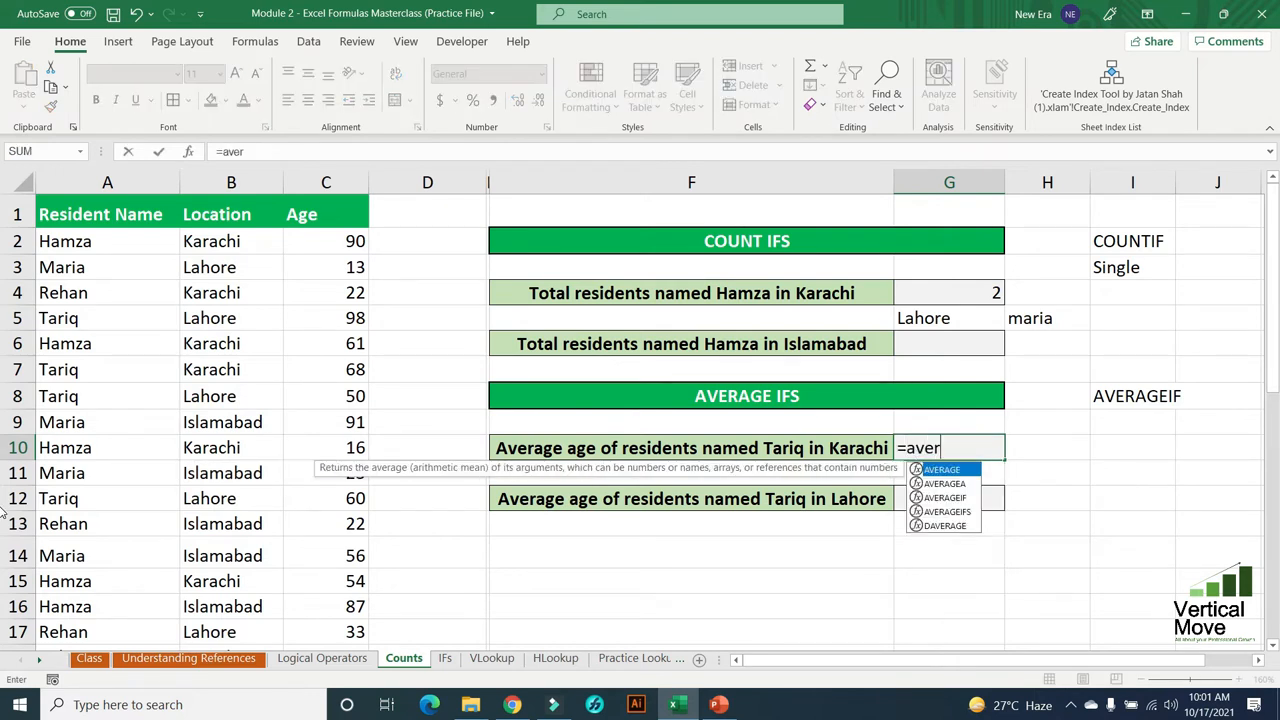
pyautogui.write('gaeif')
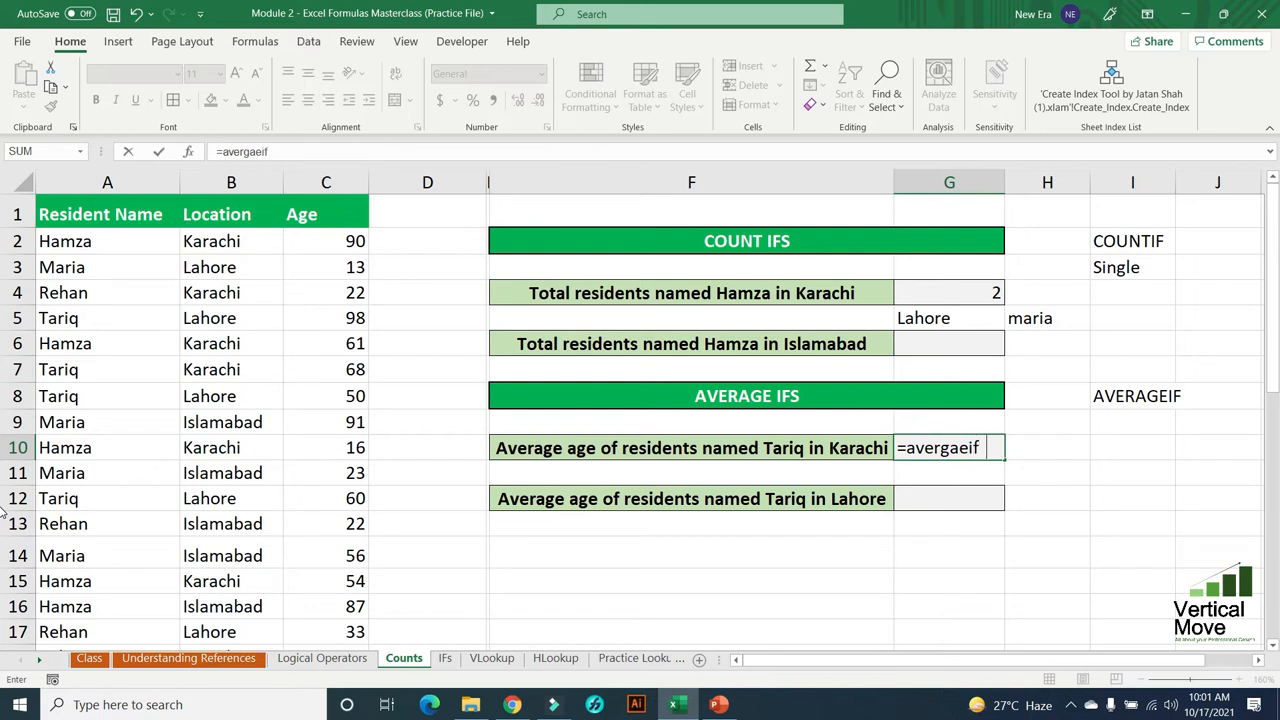
pyautogui.write('s')
pyautogui.press('BackSpace')
pyautogui.press('BackSpace')
pyautogui.press('BackSpace')
pyautogui.press('BackSpace')
pyautogui.press('BackSpace')
pyautogui.press('BackSpace')
pyautogui.write('ageifs(')
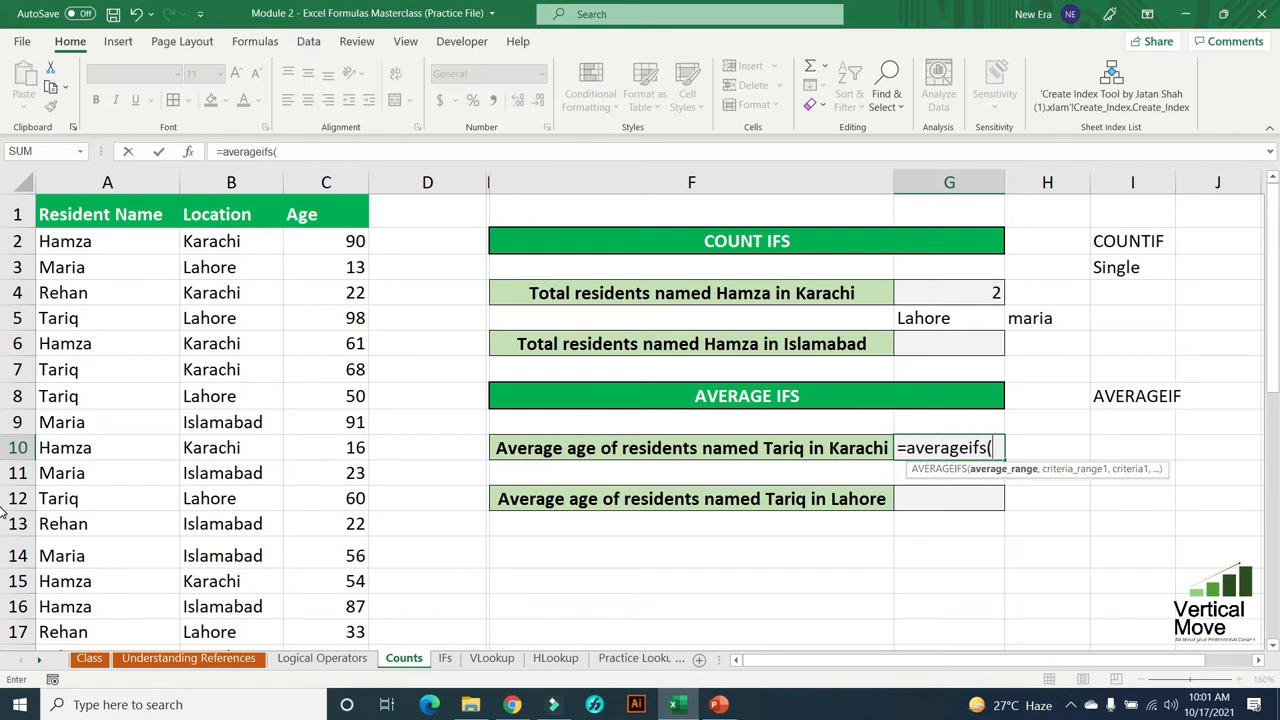
pyautogui.press('BackSpace')
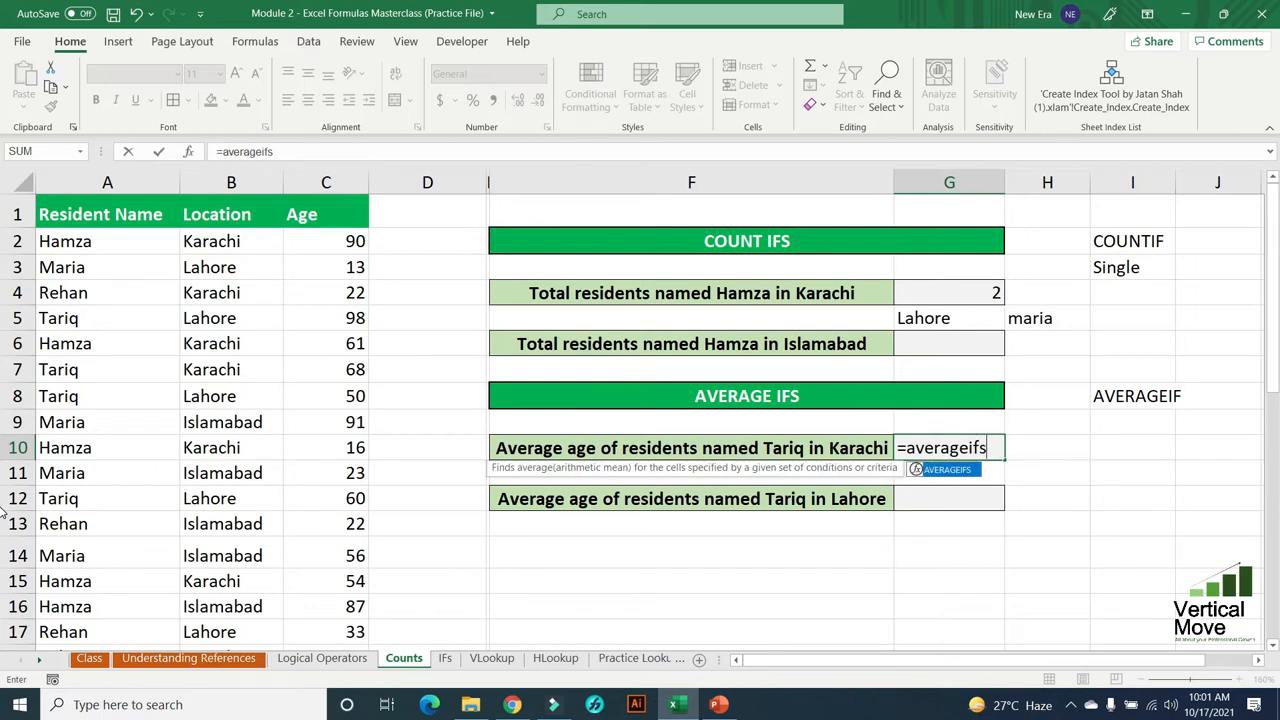
pyautogui.press('Tab')
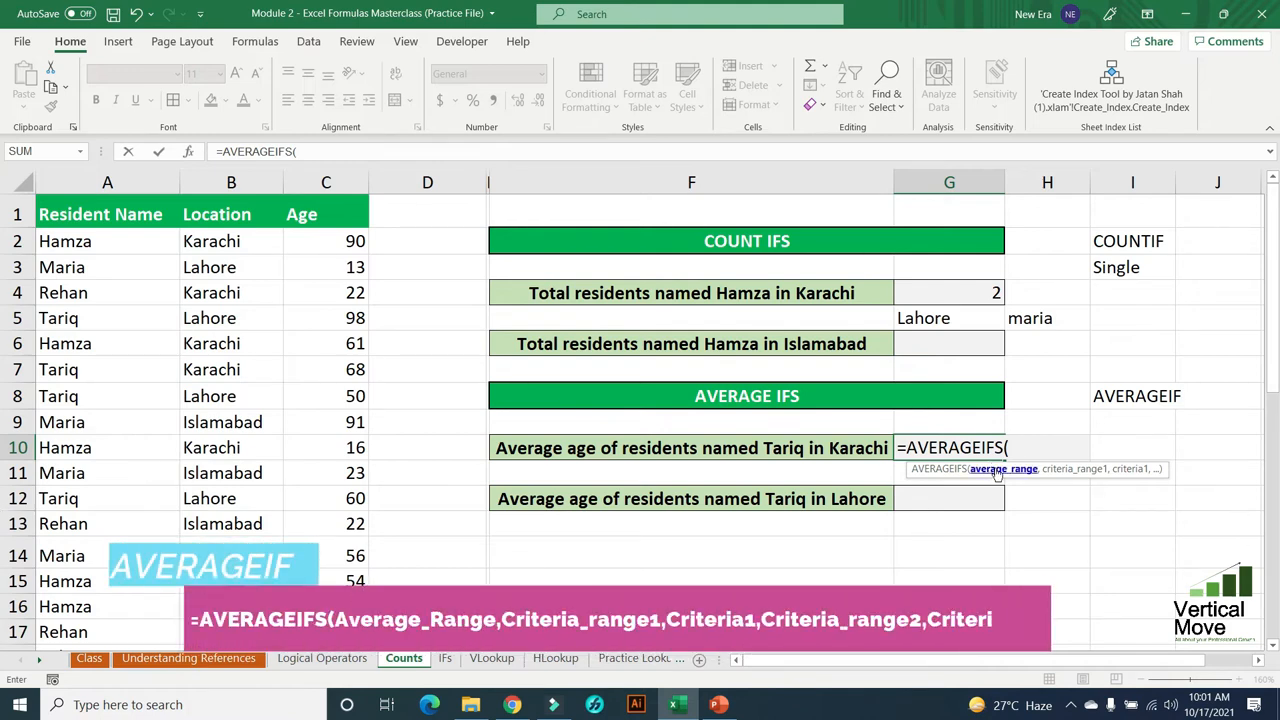
# - Set the Age entries C2:C39 as the average range of the AVERAGEIFS formula
pyautogui.click(340, 236)
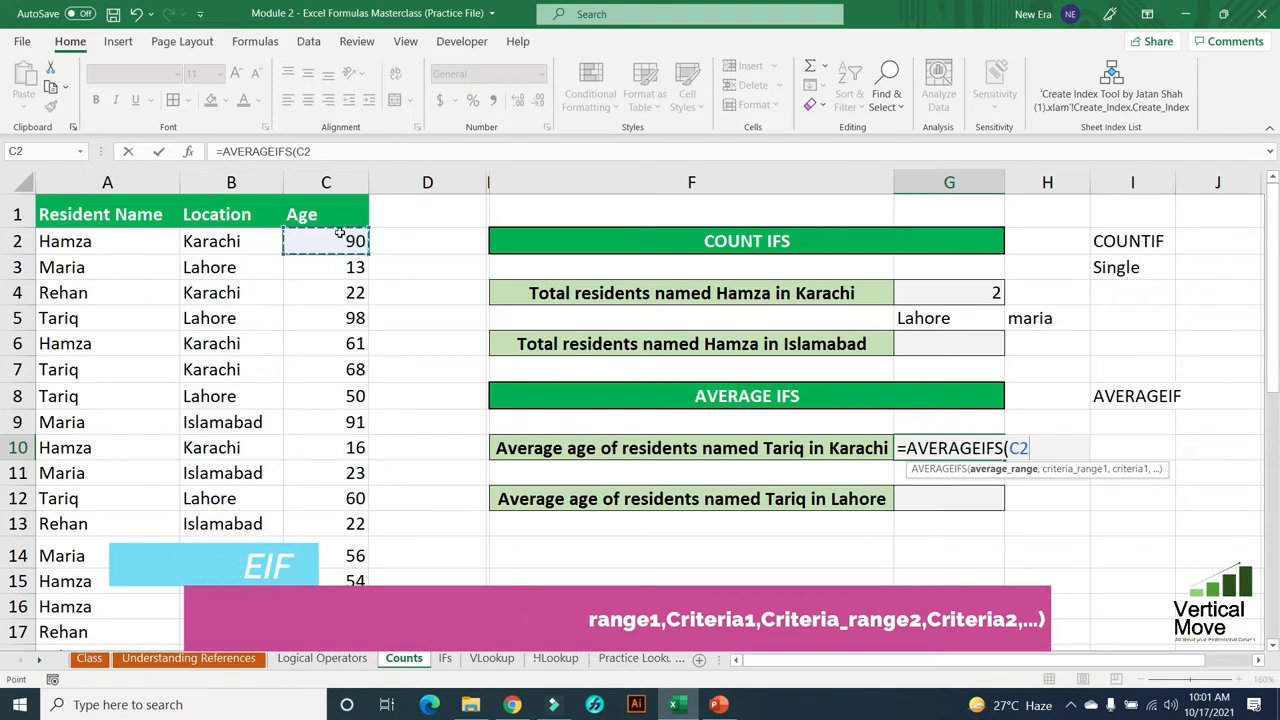
pyautogui.hotkey('ctrl', 'shift', 'Down')
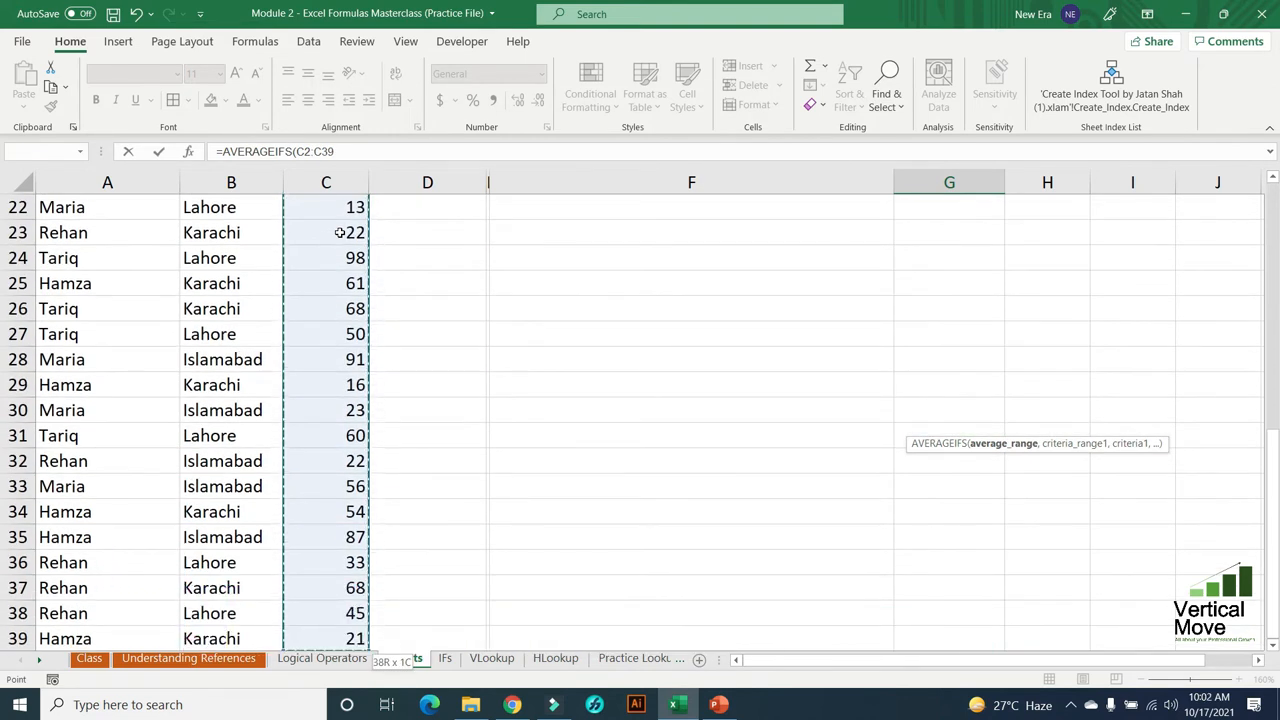
pyautogui.write(',')
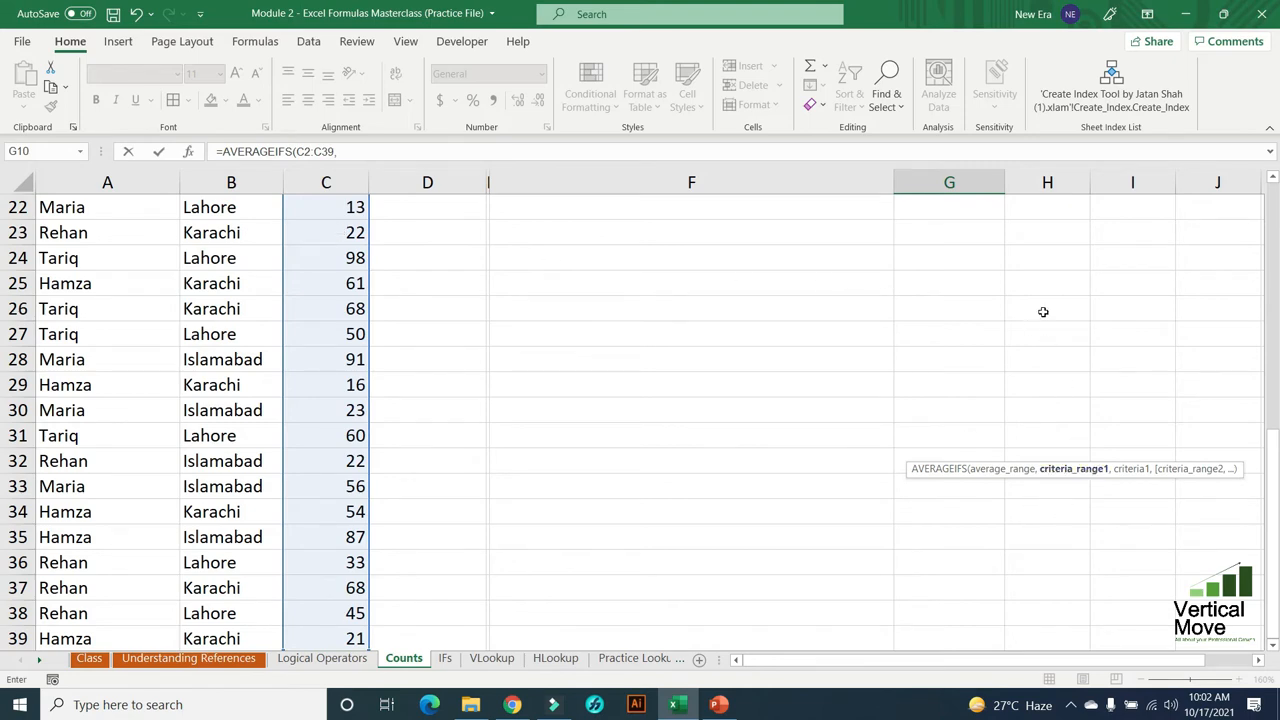
# - Add the Location entries B2:B39 as the first criteria range of the AVERAGEIFS formula, with G5 as its criterion
pyautogui.scroll(7, 1043, 311)
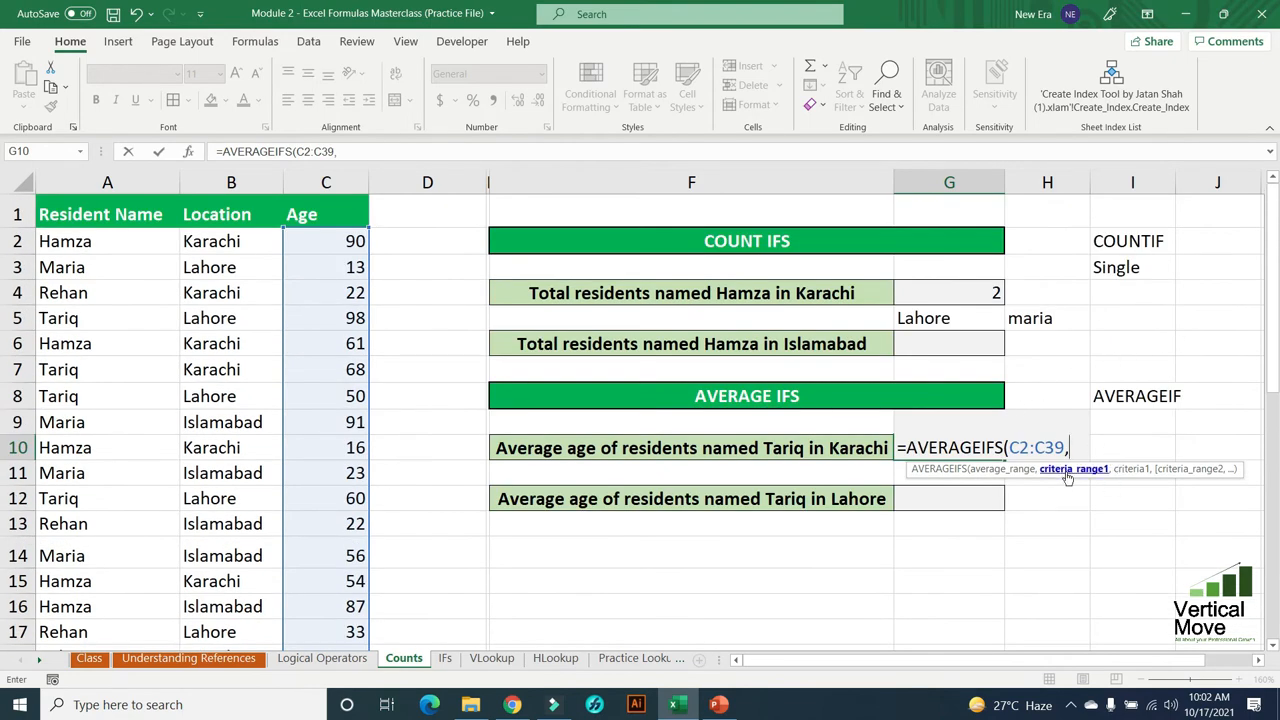
pyautogui.click(217, 236)
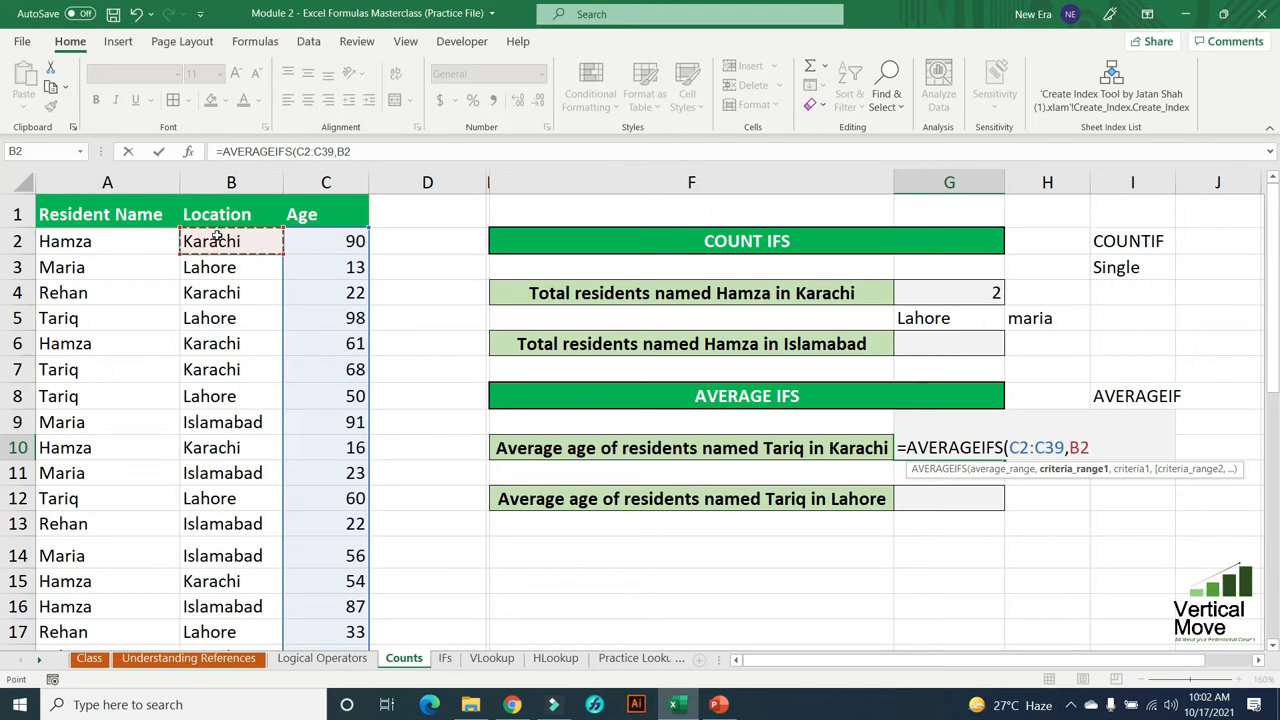
pyautogui.hotkey('ctrl', 'shift', 'Down')
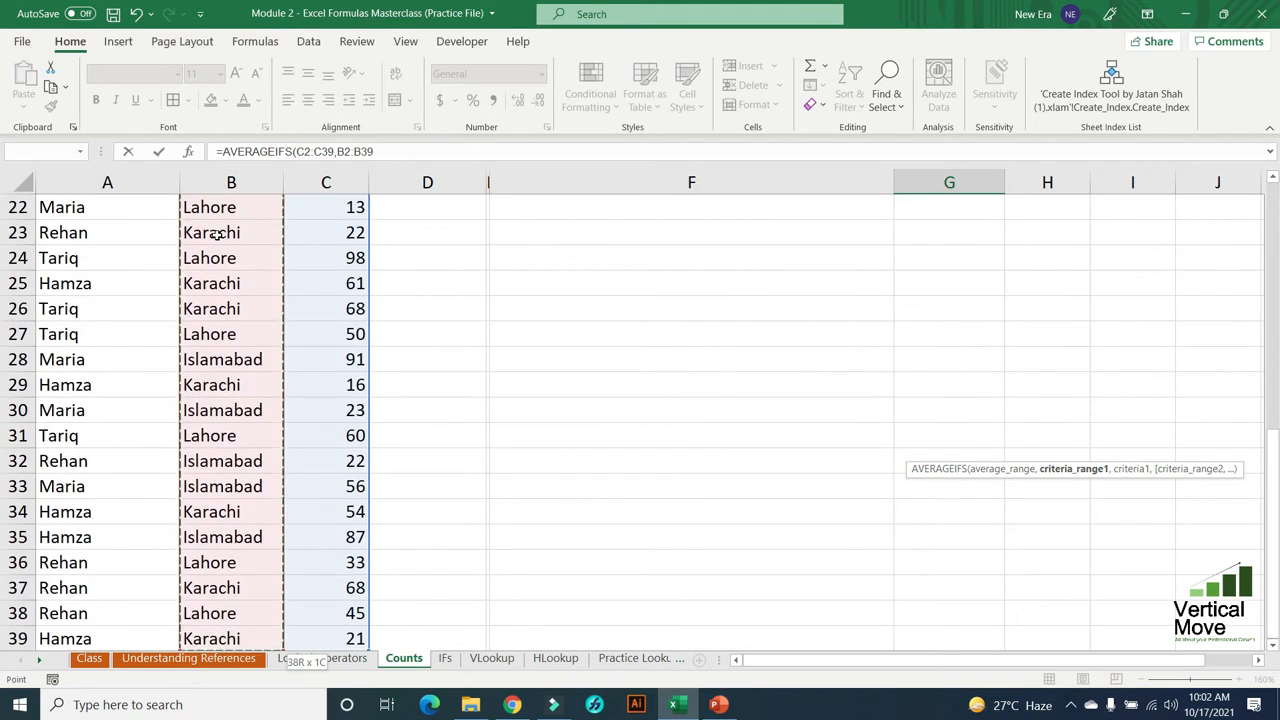
pyautogui.scroll(7, 236, 318)
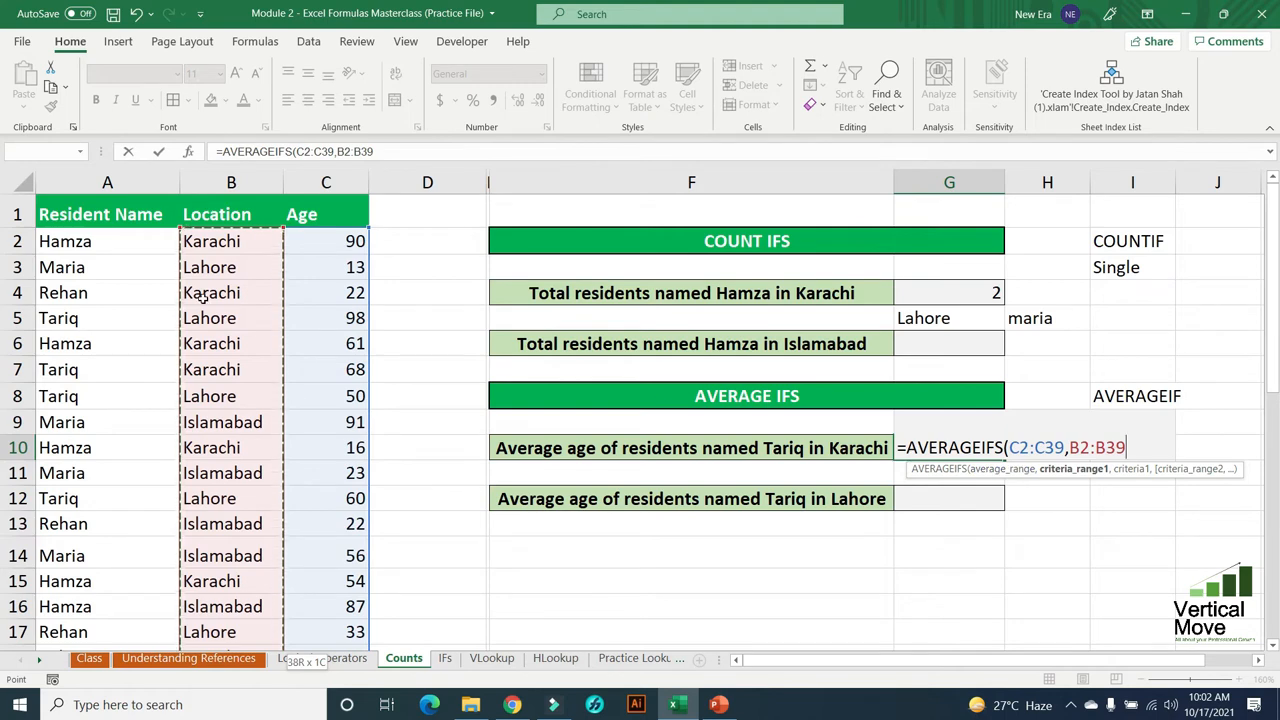
pyautogui.write(',')
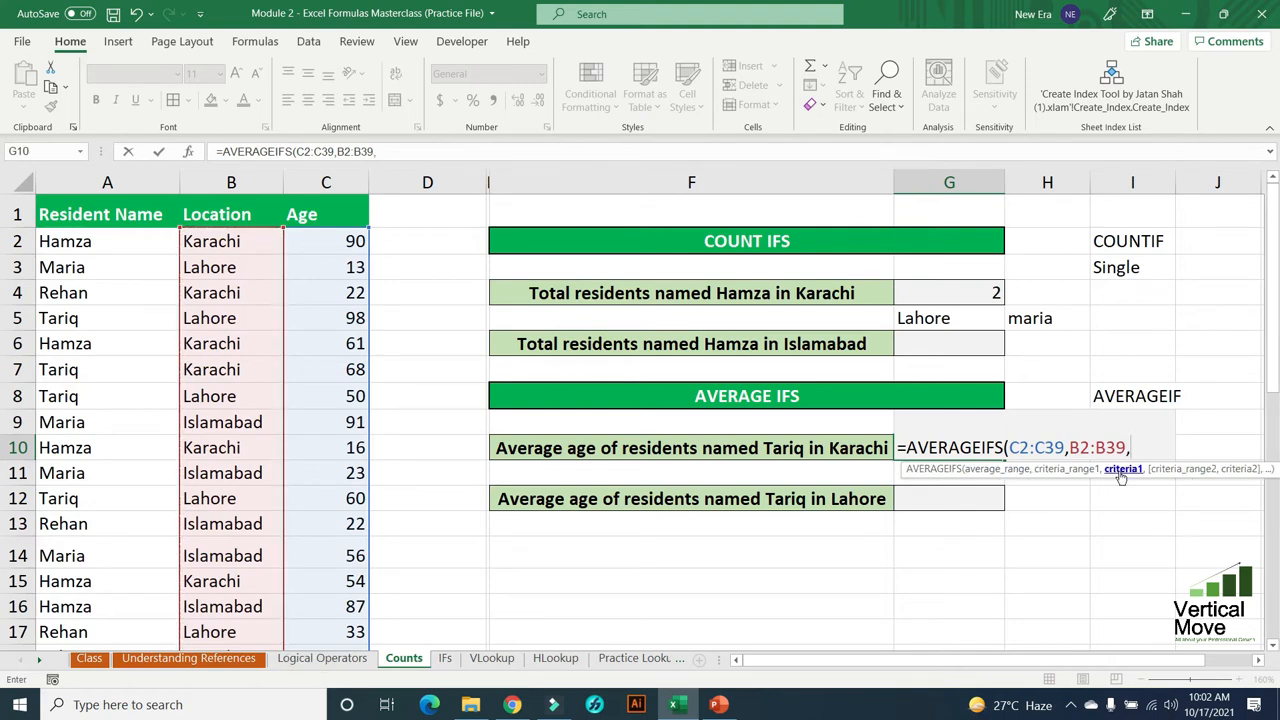
pyautogui.click(951, 319)
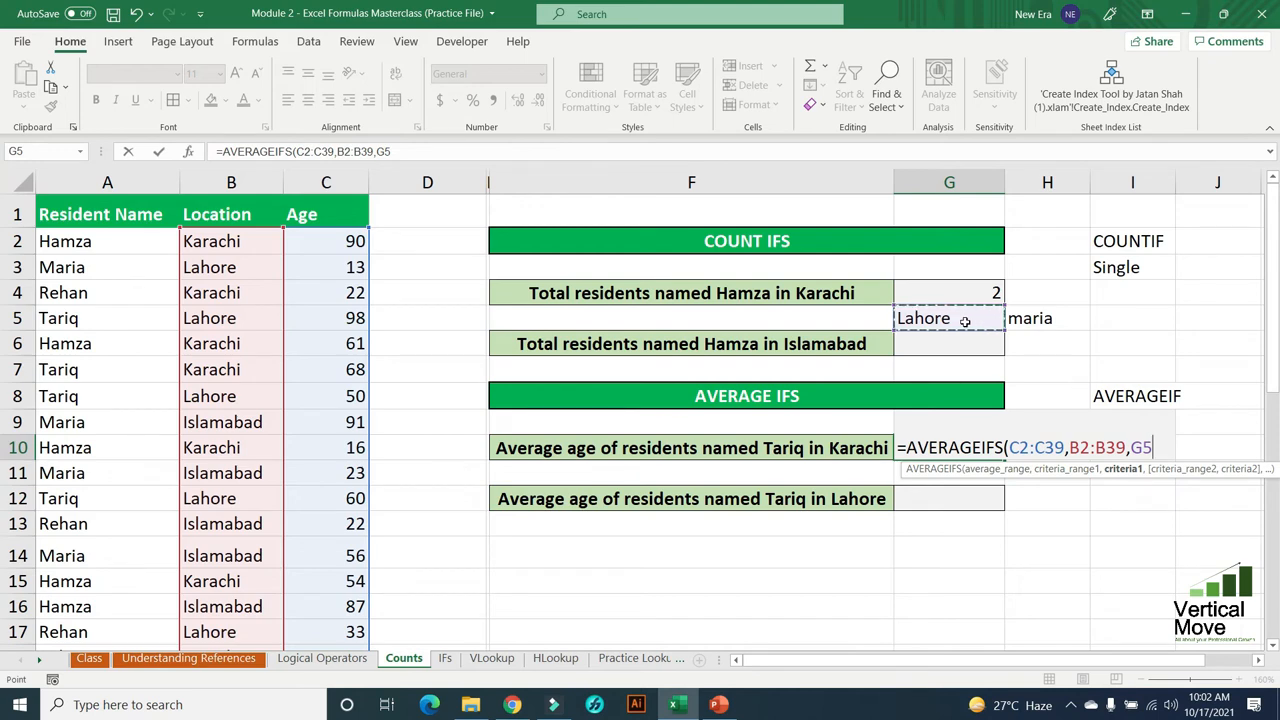
pyautogui.write(',')
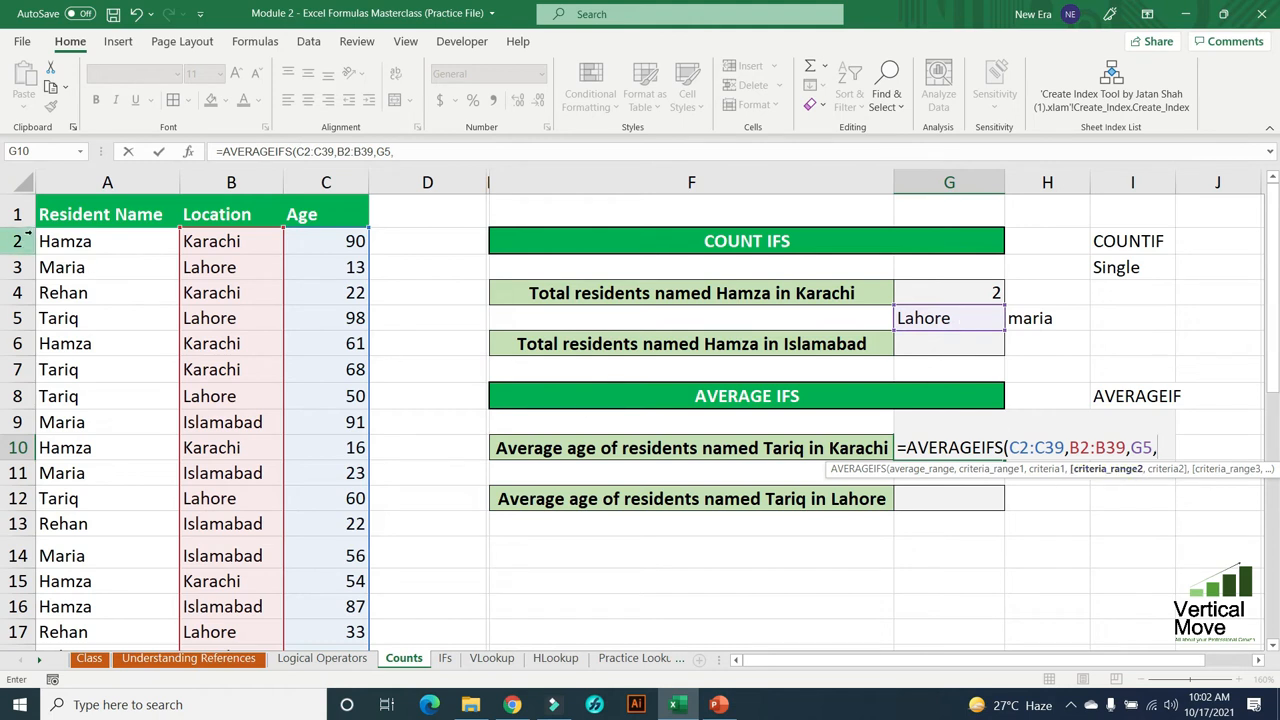
# - Add the Resident Name entries A2:A39 with H5 as the second criterion and complete the AVERAGEIFS formula in G10
pyautogui.click(121, 244)
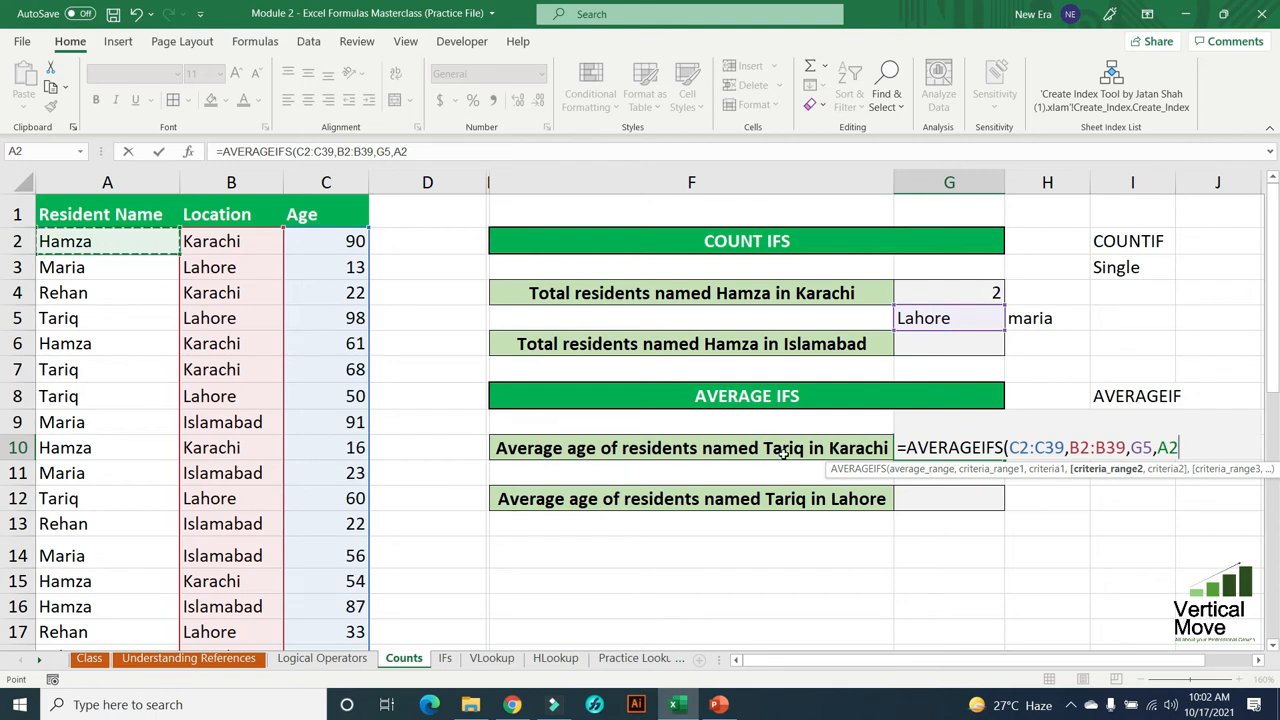
pyautogui.hotkey('ctrl', 'shift', 'Down')
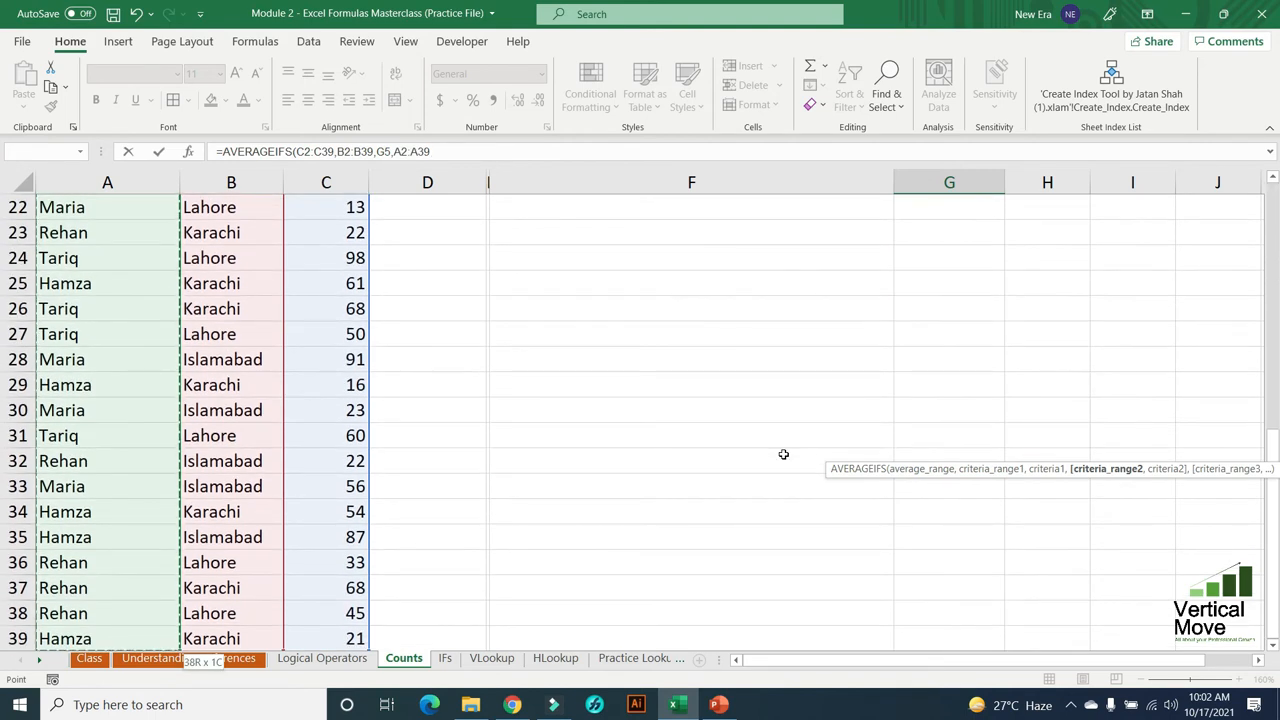
pyautogui.scroll(7, 600, 420)
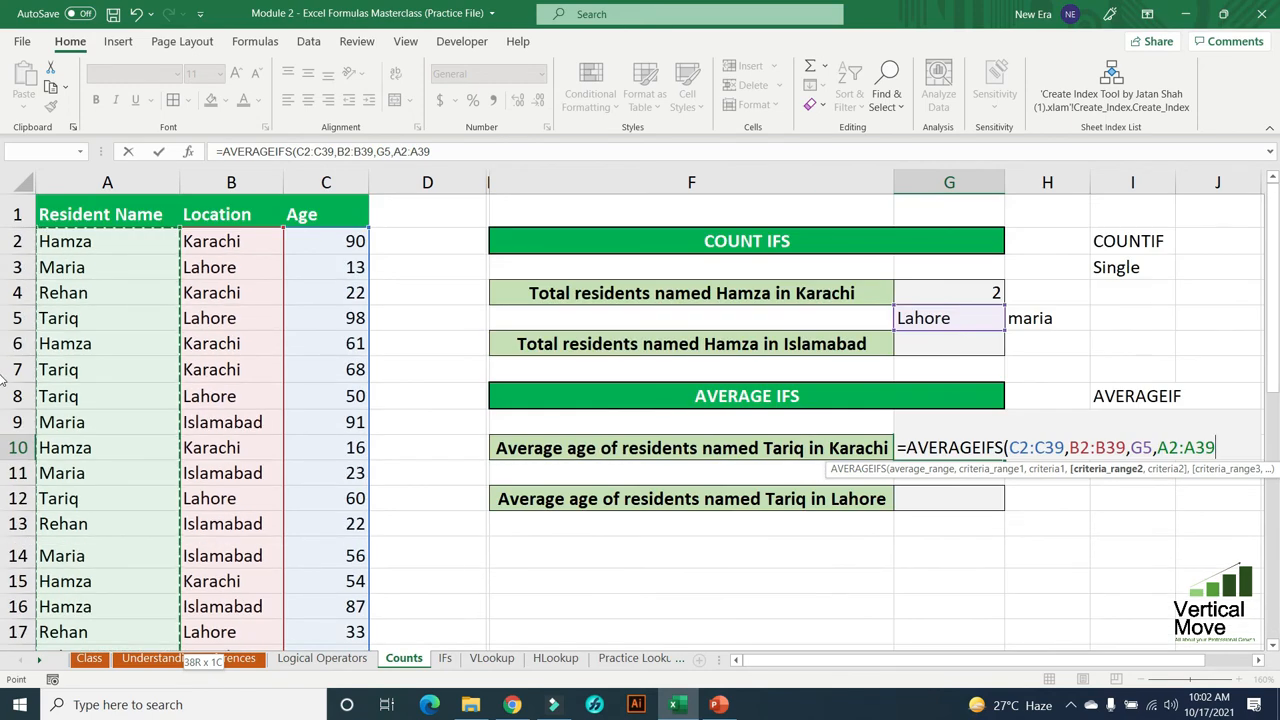
pyautogui.write(',')
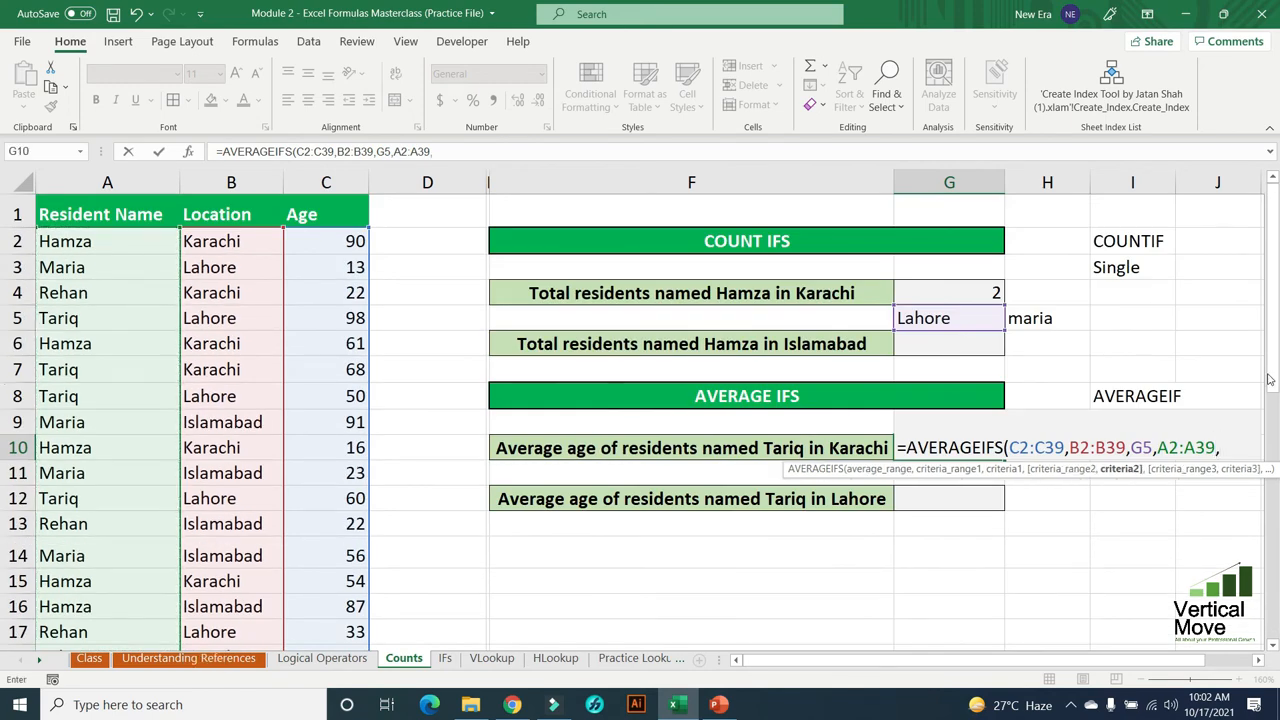
pyautogui.click(1054, 318)
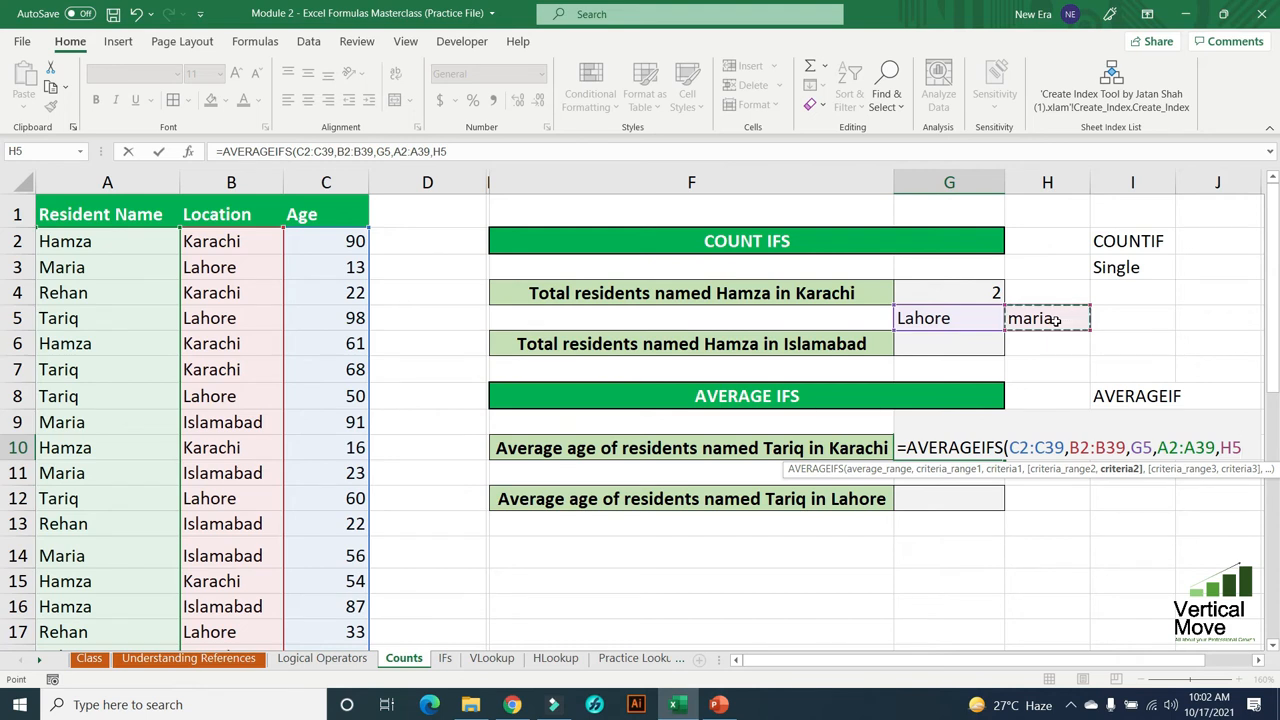
pyautogui.write(')')
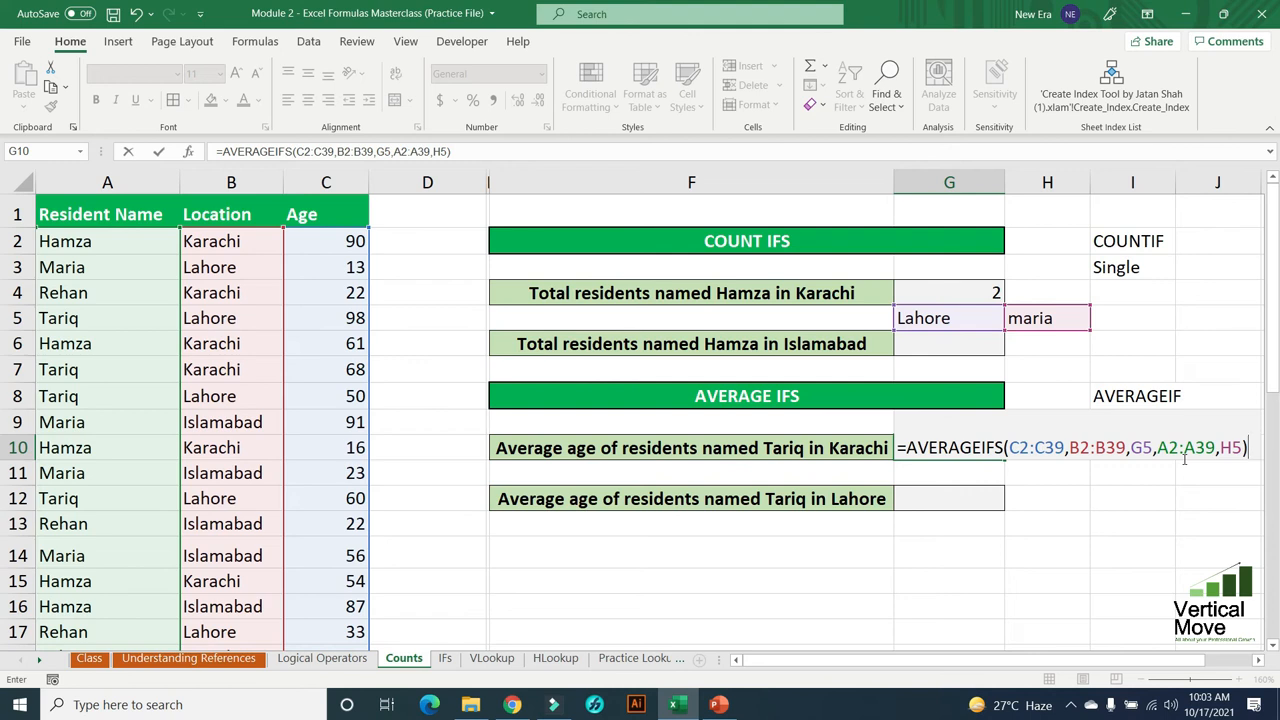
pyautogui.press('Return')
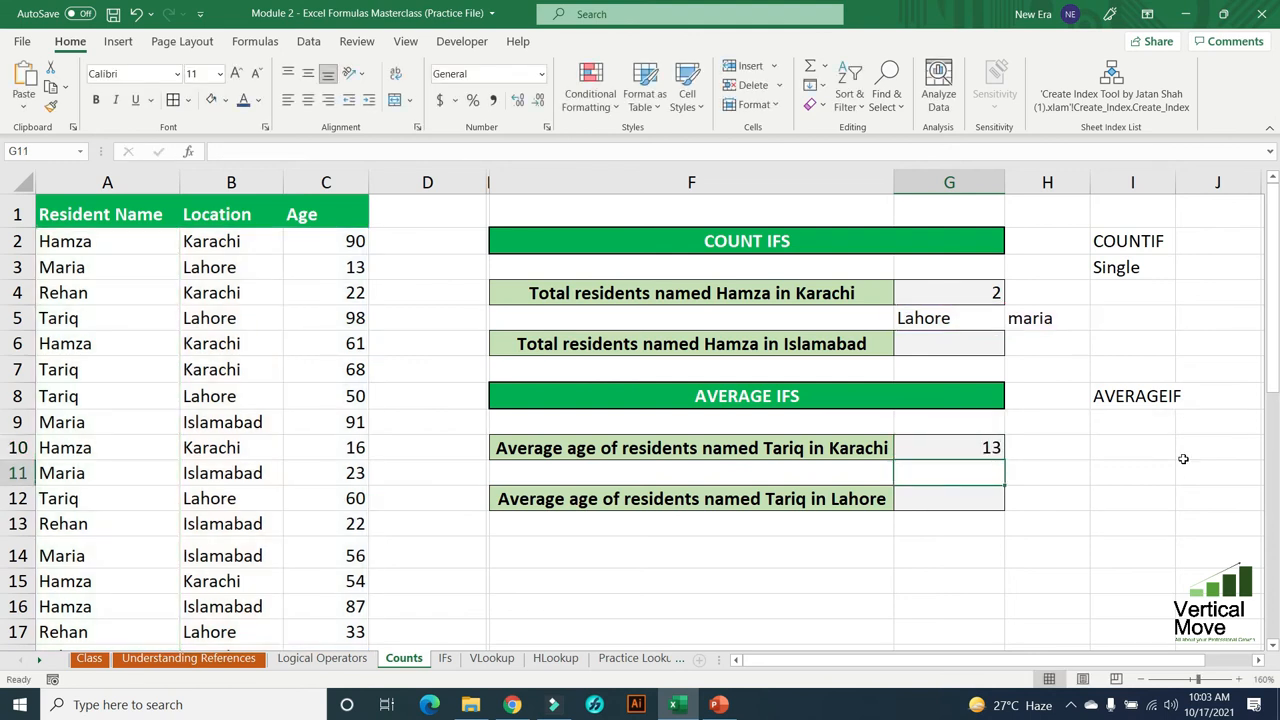
# - Review the criteria cells and the G10 formula, and set the name criterion in H5 to the resident name in the row 10 label
pyautogui.click(978, 318)
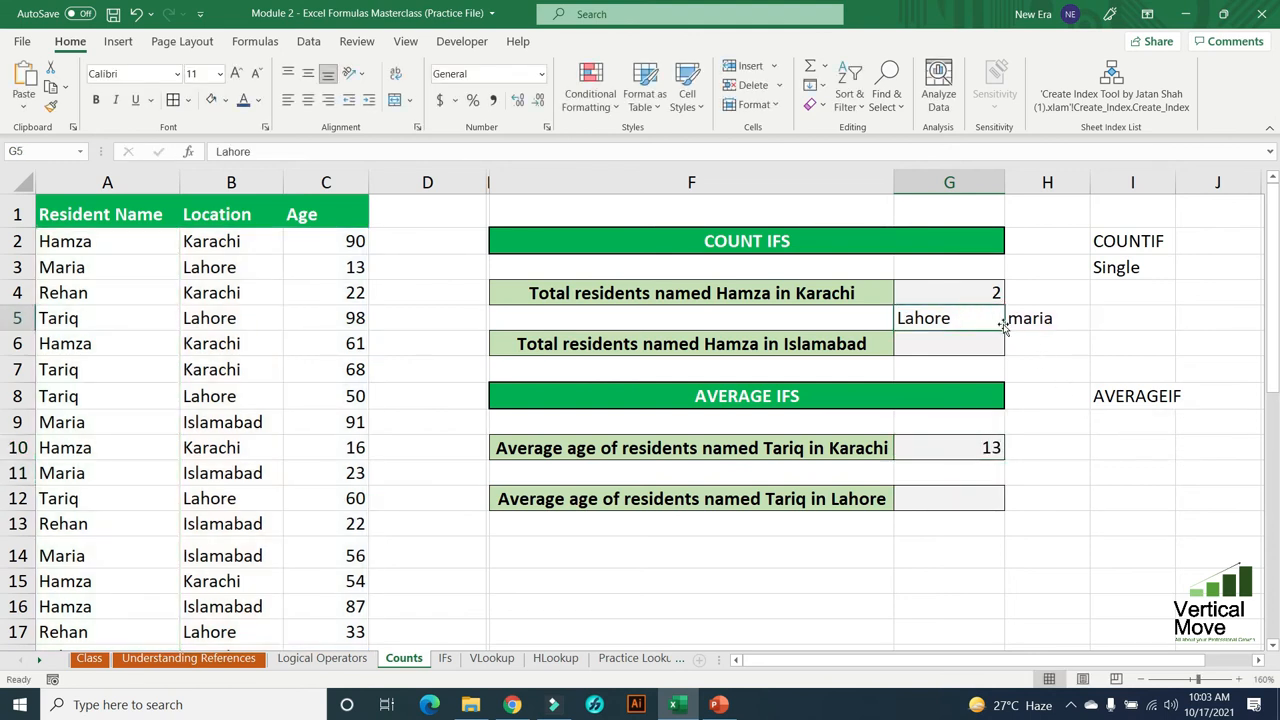
pyautogui.click(1045, 320)
pyautogui.click(982, 448)
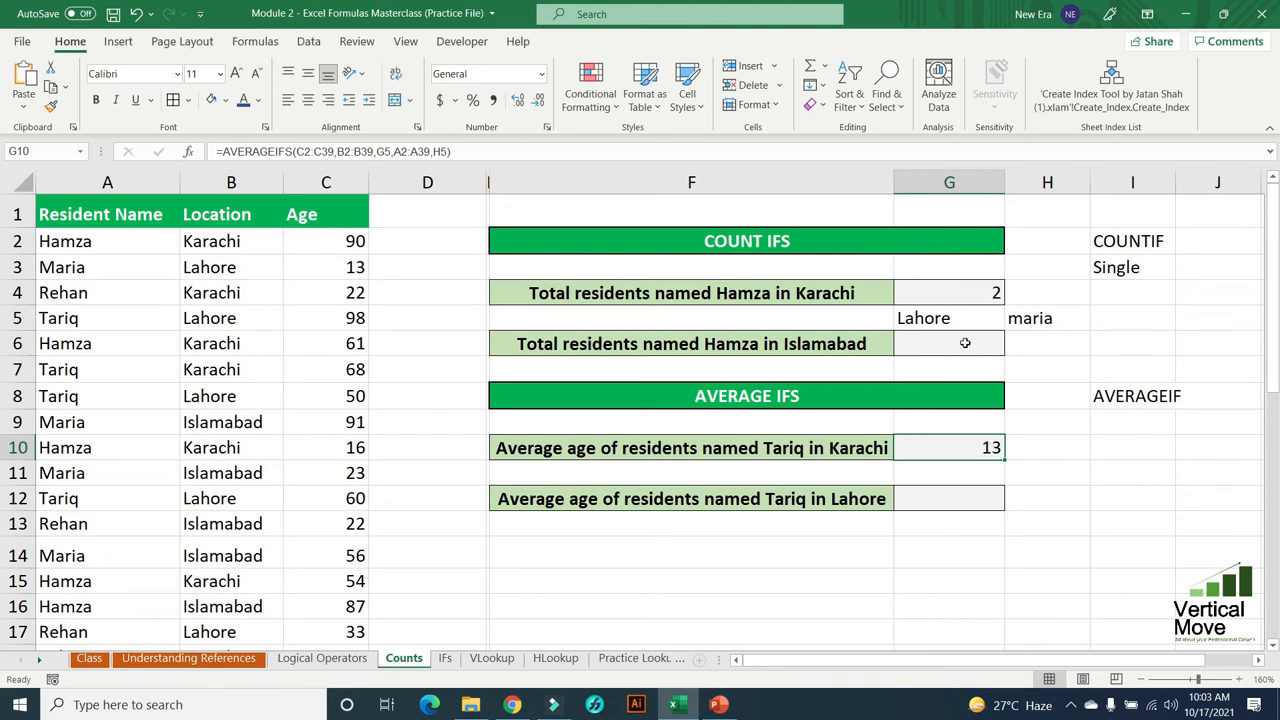
pyautogui.click(1055, 316)
pyautogui.write('Tariq')
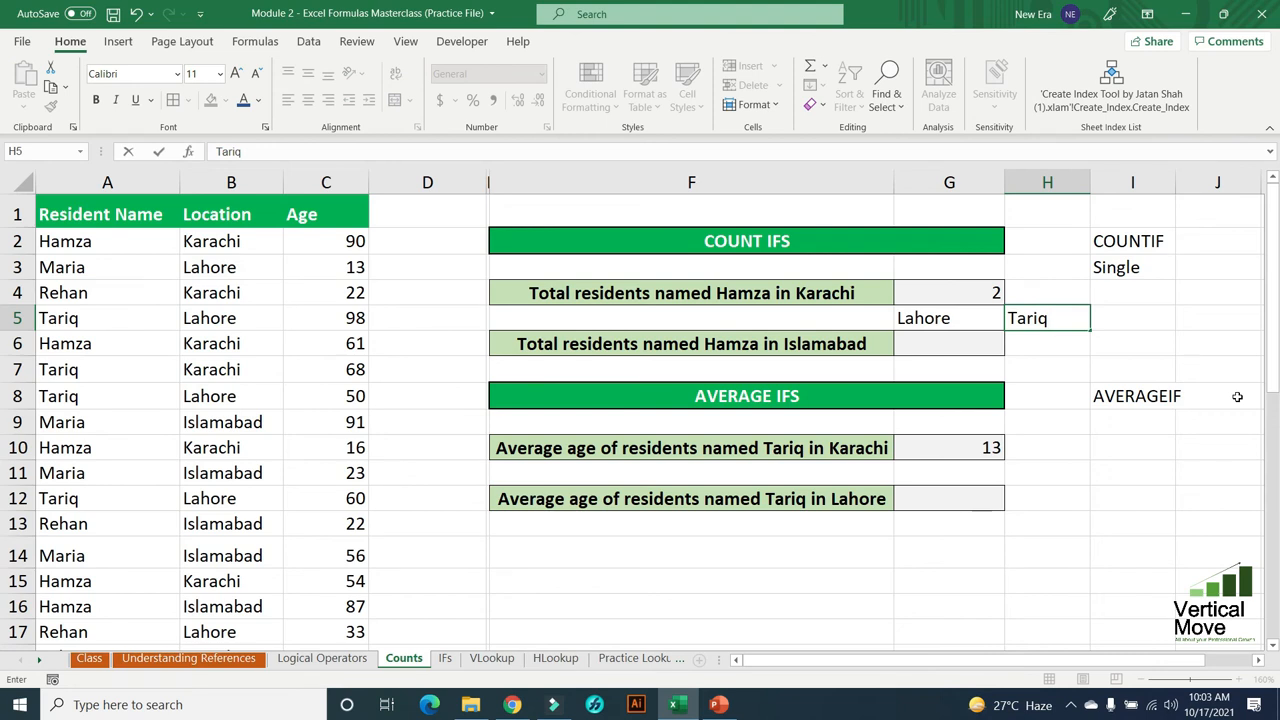
pyautogui.press('Return')
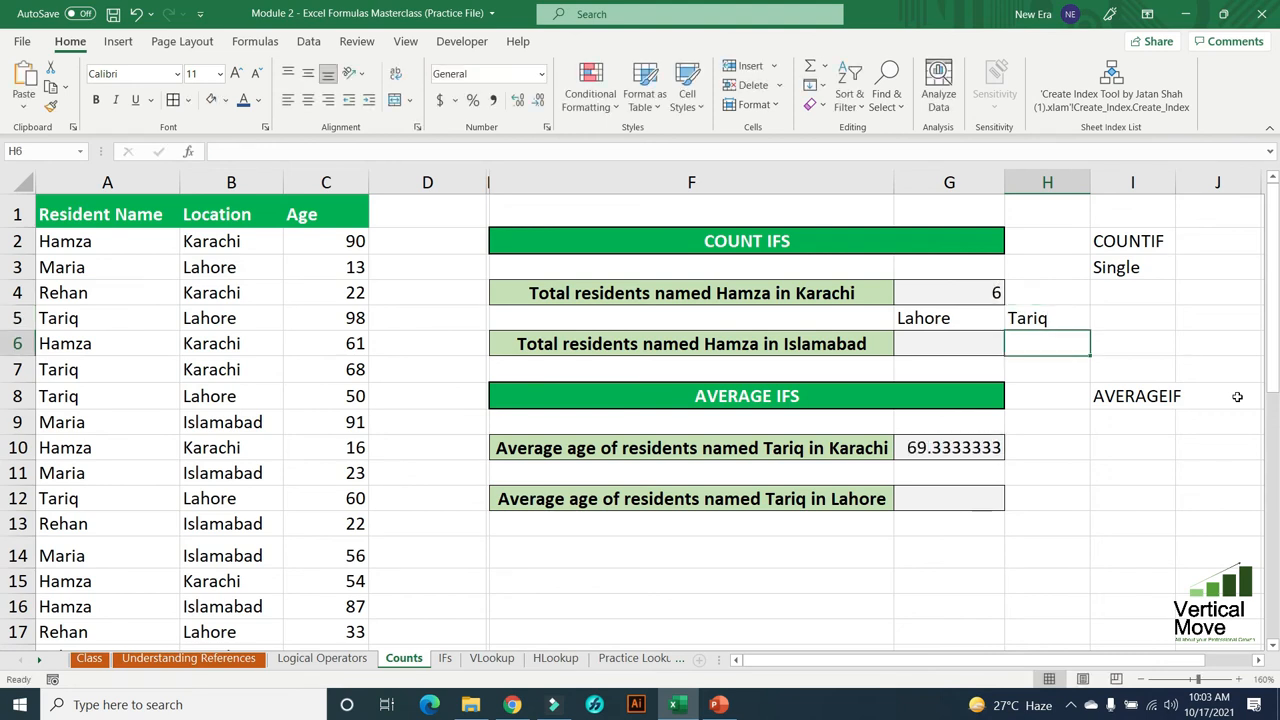
# - Set the location criterion in G5 to Karachi and check the average age in G10 against both criteria cells
pyautogui.press('Up')
pyautogui.press('Left')
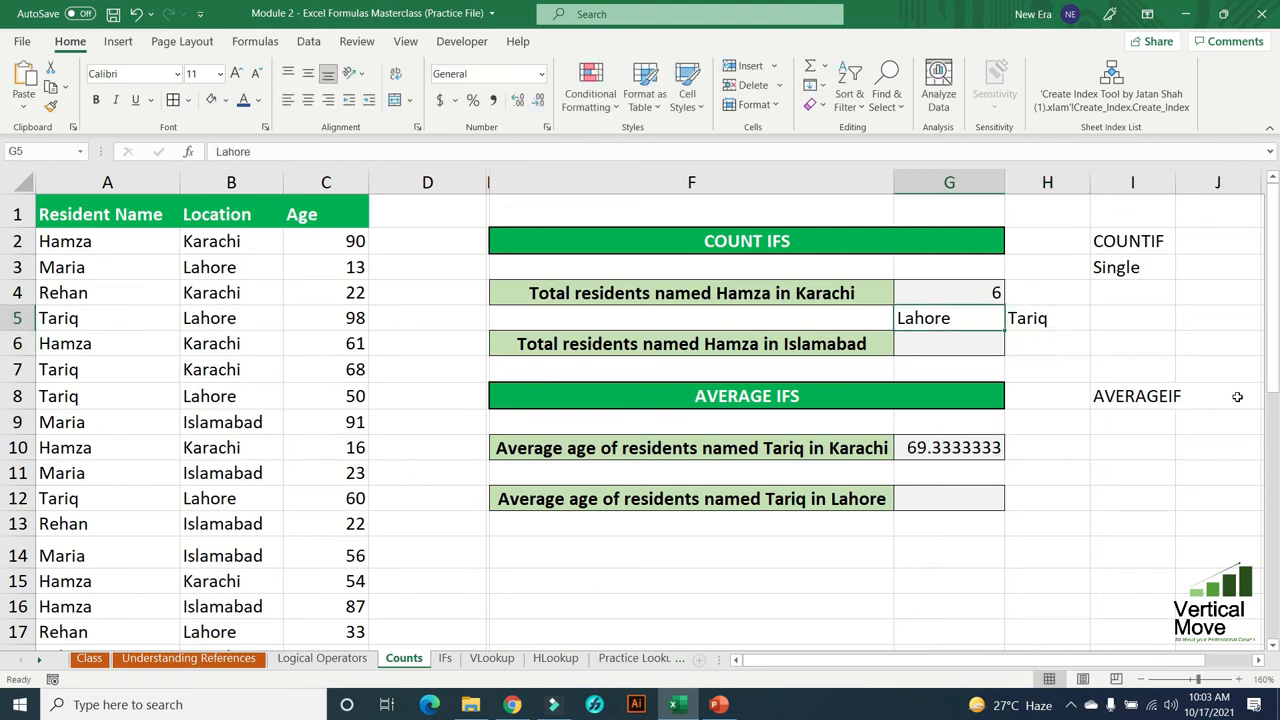
pyautogui.write('Karachi')
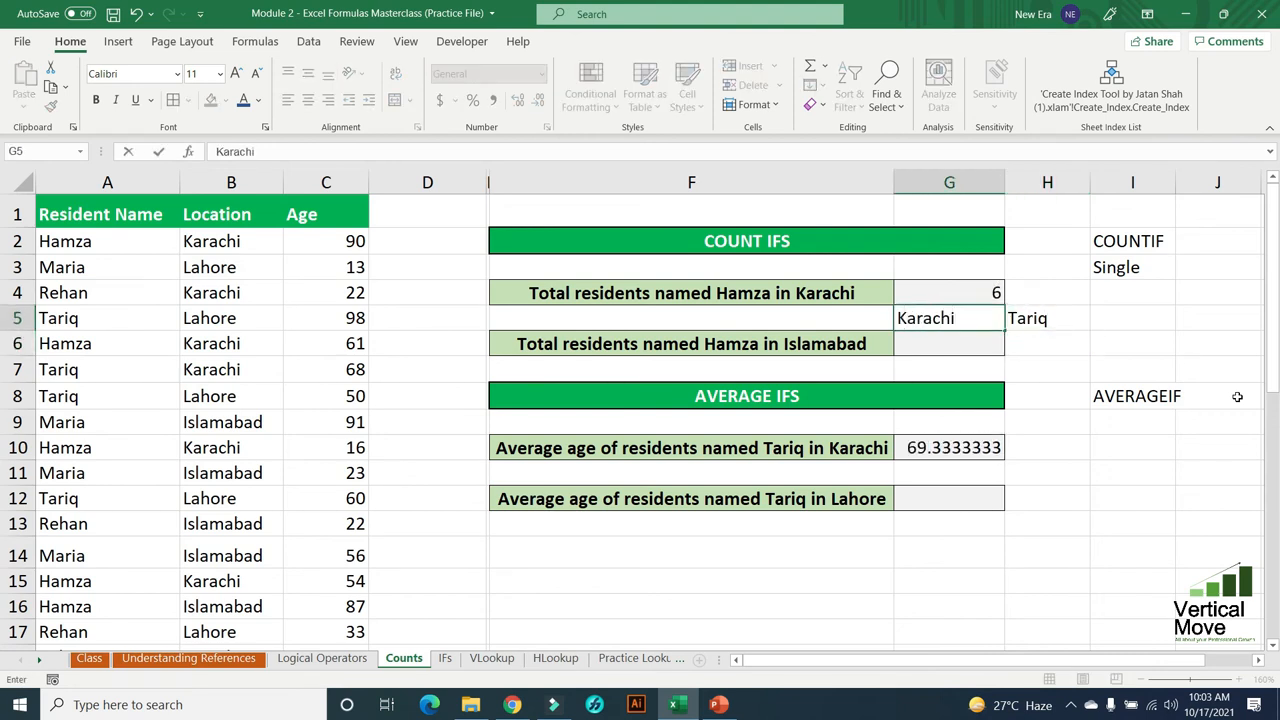
pyautogui.press('Return')
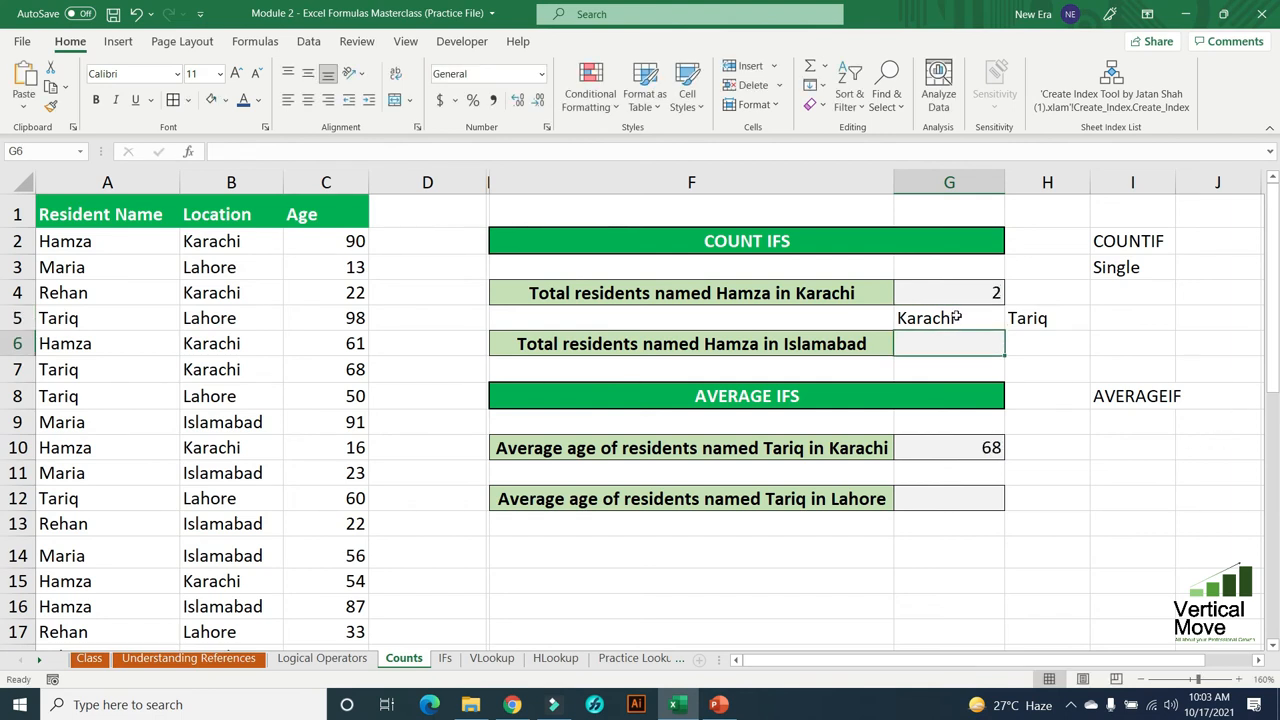
pyautogui.moveTo(972, 323); pyautogui.dragTo(1040, 320)
pyautogui.click(990, 447)
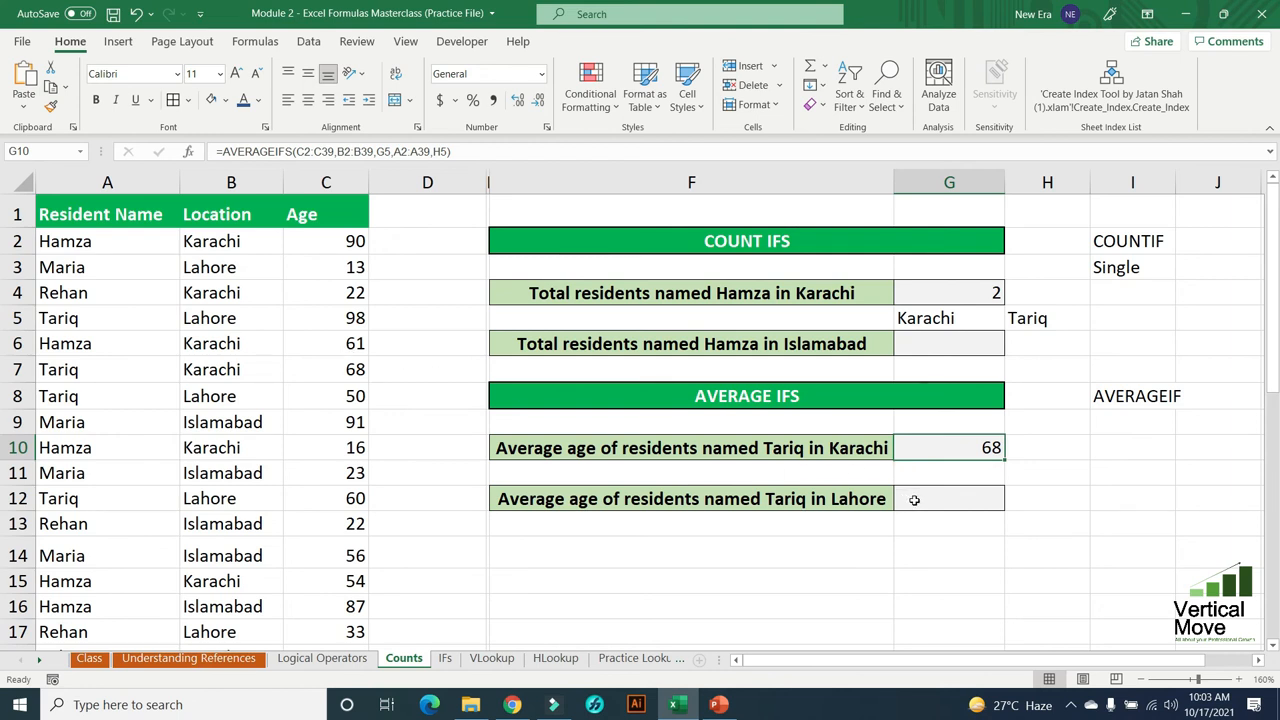
# - Set the location criterion in G5 to Lahore to match the average age question in row 12
pyautogui.click(826, 499)
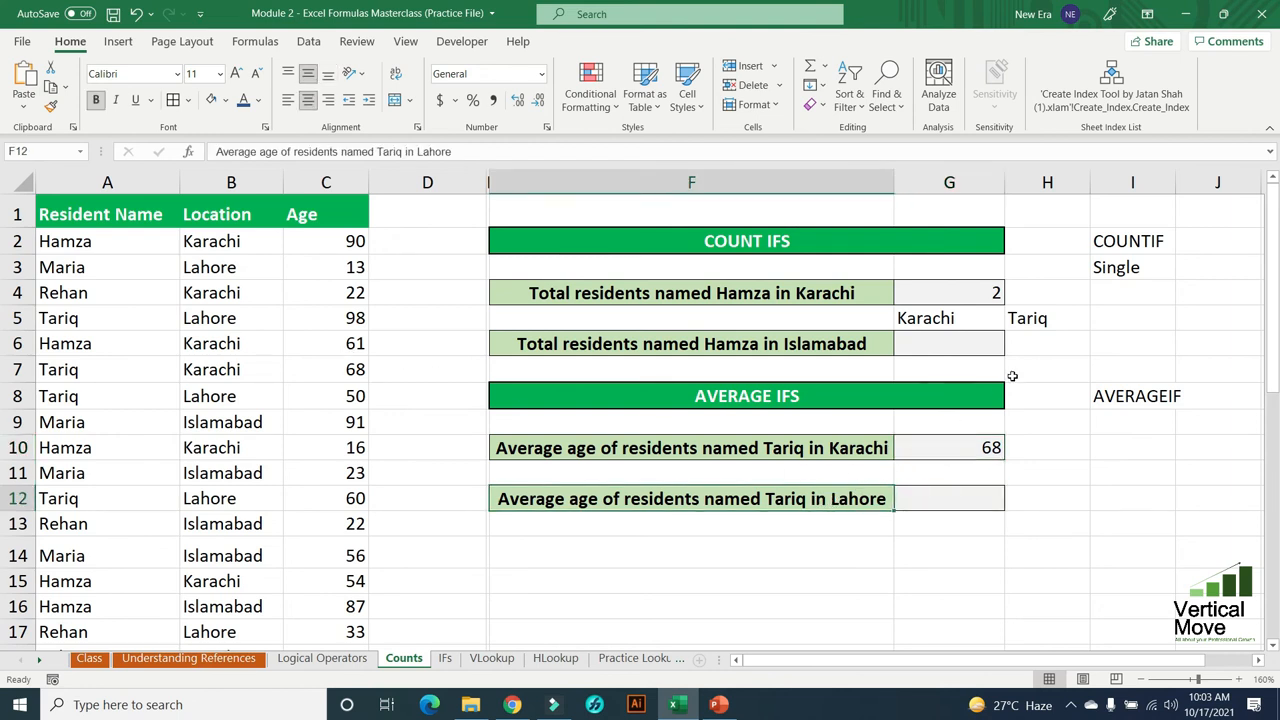
pyautogui.click(988, 318)
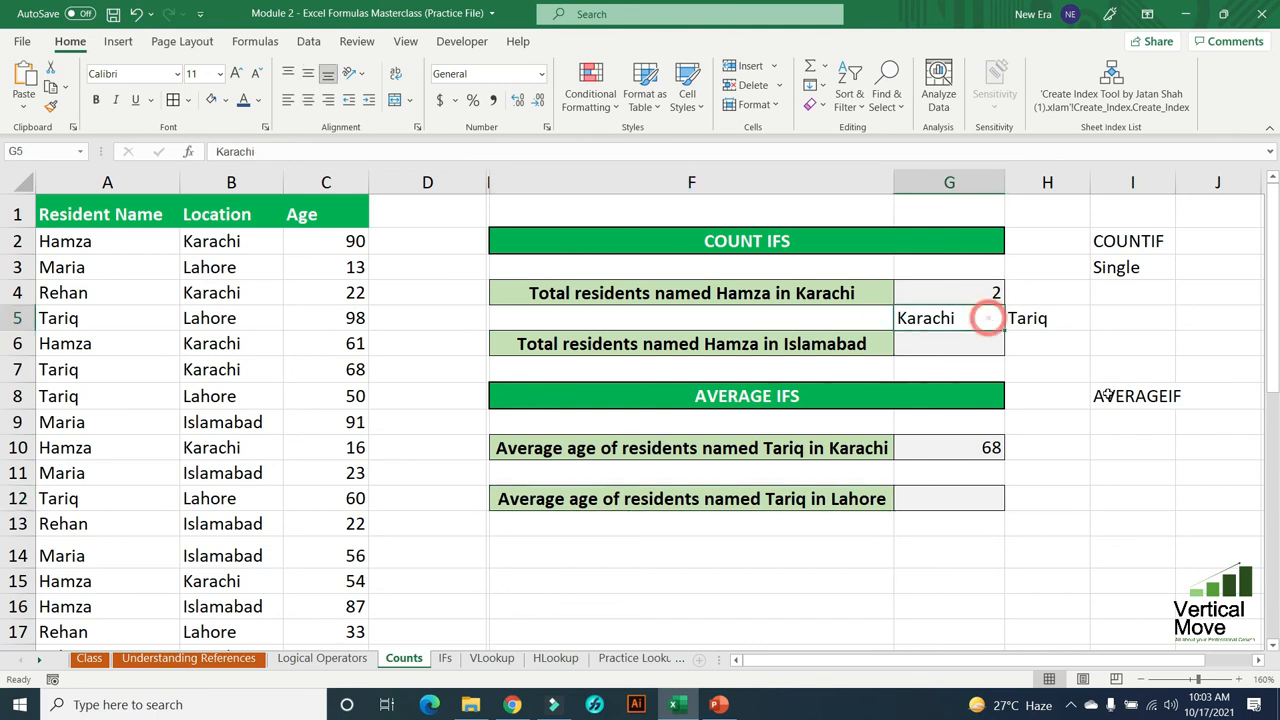
pyautogui.write('Lahore')
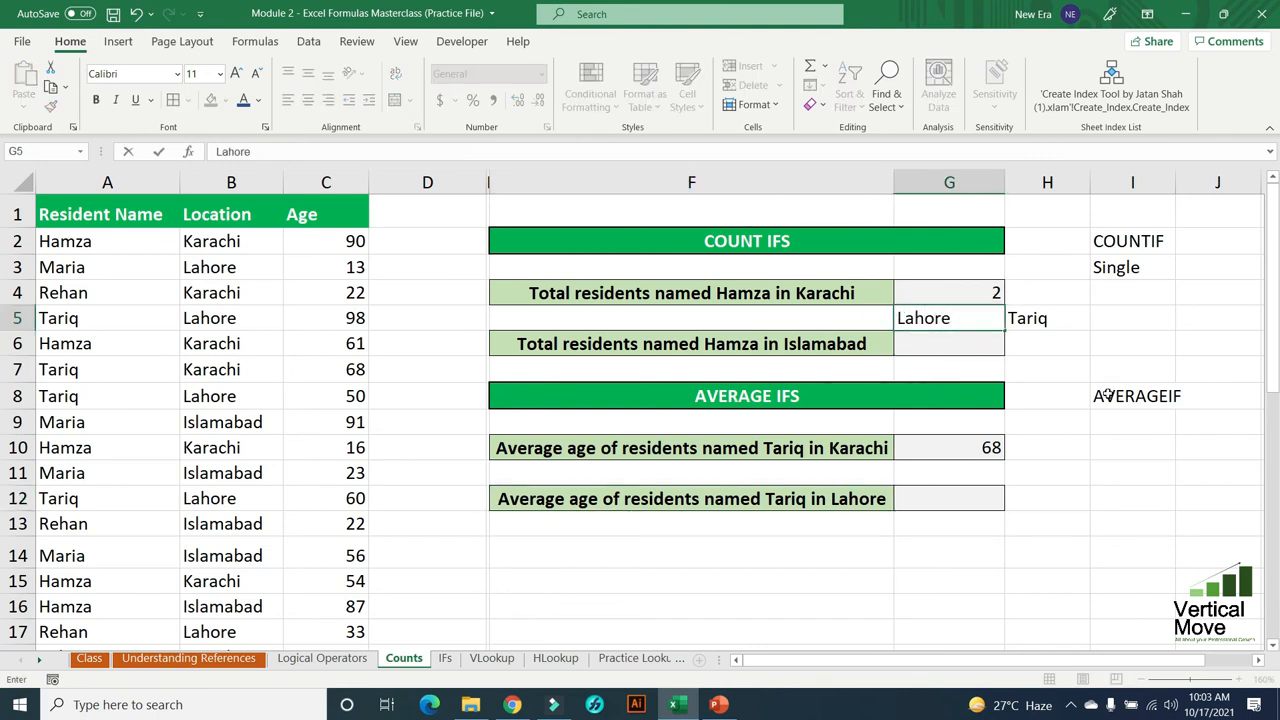
pyautogui.press('Return')
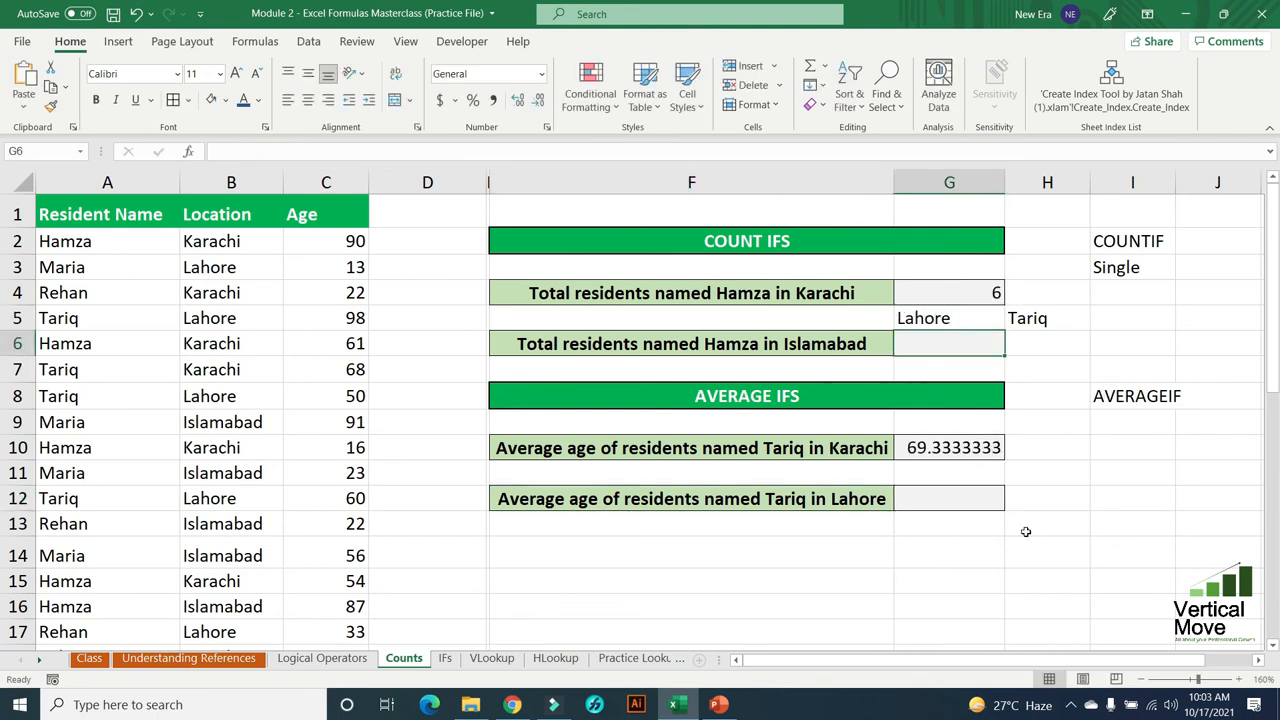
# - Format the average age in G10 with the comma number style and no decimal places
pyautogui.click(988, 452)
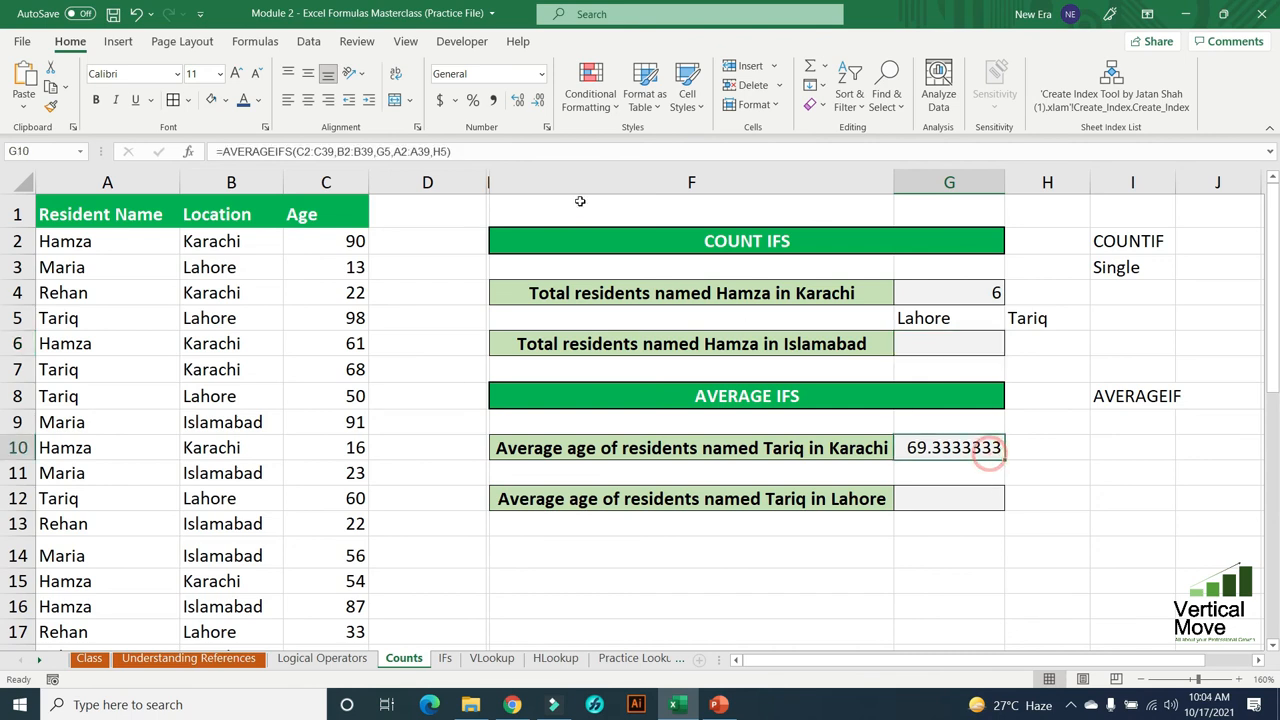
pyautogui.click(493, 100)
pyautogui.click(537, 101)
pyautogui.click(537, 101)
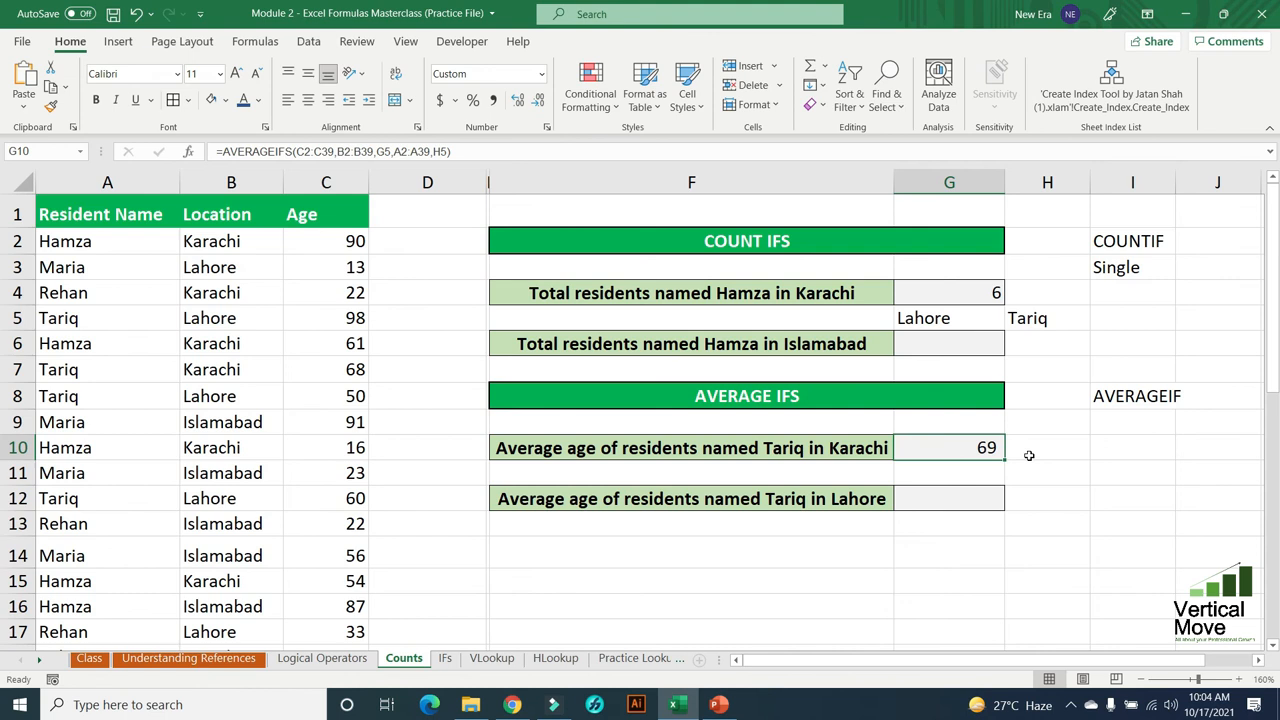
pyautogui.click(967, 384)
pyautogui.click(897, 240)
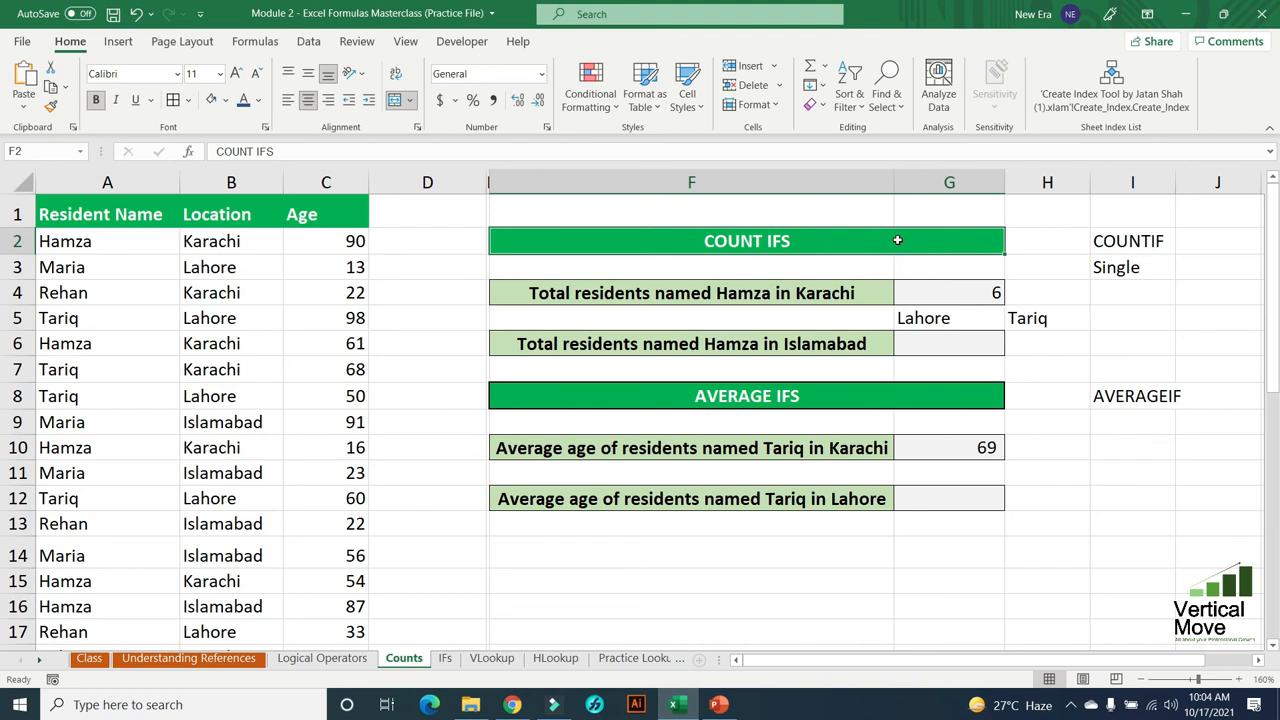
pyautogui.click(836, 215)
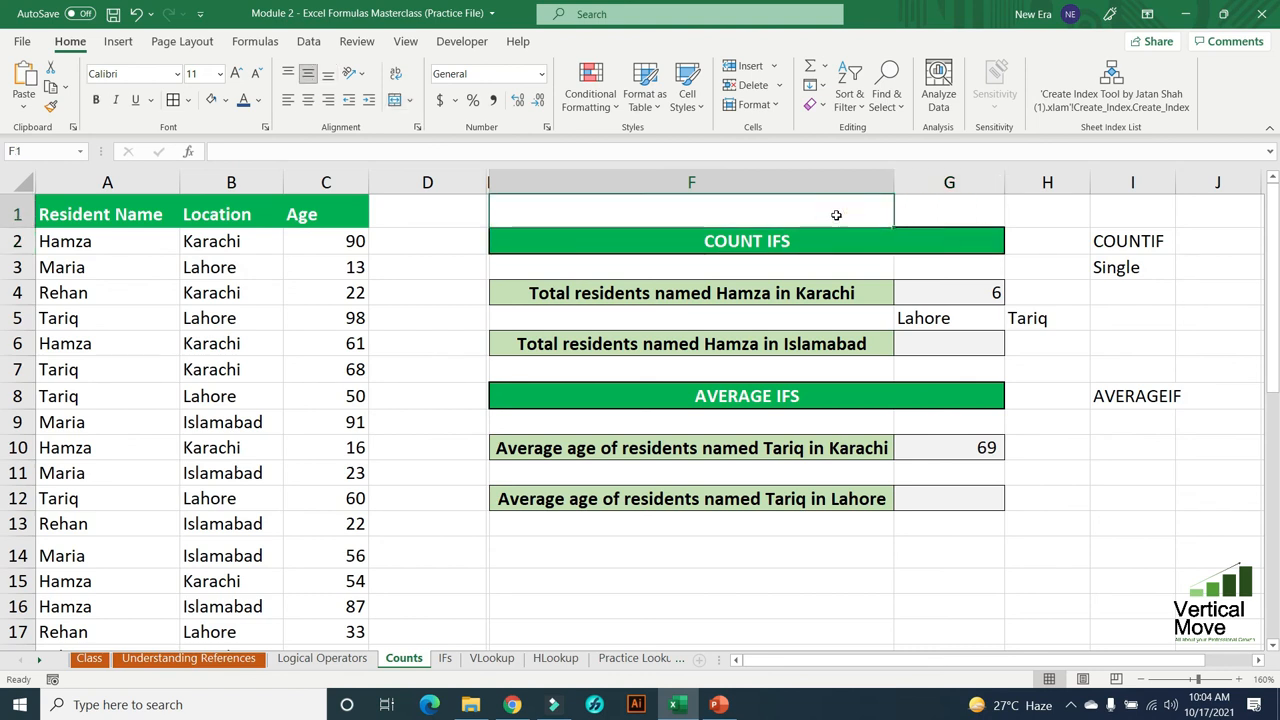